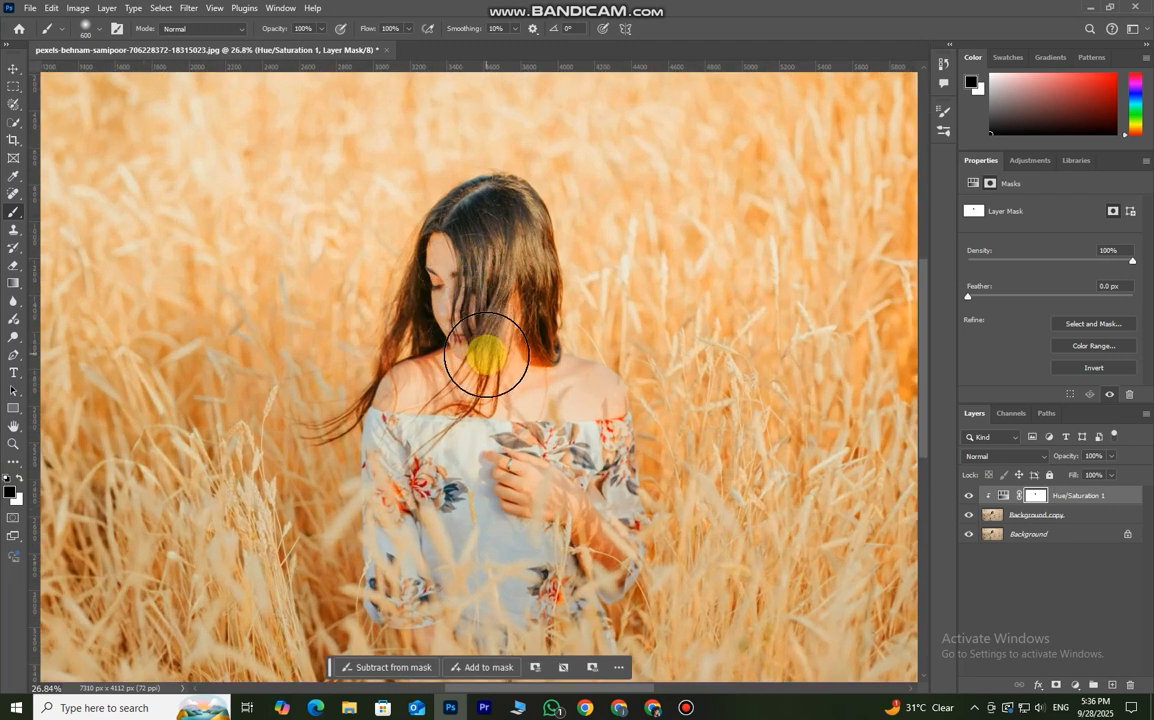
# - Try painting out the adjustment over the woman's neck and shoulders on the Hue/Saturation 1 mask, reducing the brush size to 300
pyautogui.moveTo(436, 398)
pyautogui.mouseDown()
pyautogui.moveTo(420, 399)
pyautogui.moveTo(471, 376)
pyautogui.moveTo(554, 391)
pyautogui.moveTo(530, 386)
pyautogui.moveTo(507, 330)
pyautogui.moveTo(505, 387)
pyautogui.moveTo(479, 366)
pyautogui.moveTo(516, 421)
pyautogui.mouseUp()
pyautogui.press('[')
pyautogui.press('[')
pyautogui.press('[')
pyautogui.moveTo(518, 474)
pyautogui.mouseDown()
pyautogui.moveTo(531, 489)
pyautogui.moveTo(928, 481)
pyautogui.mouseUp()
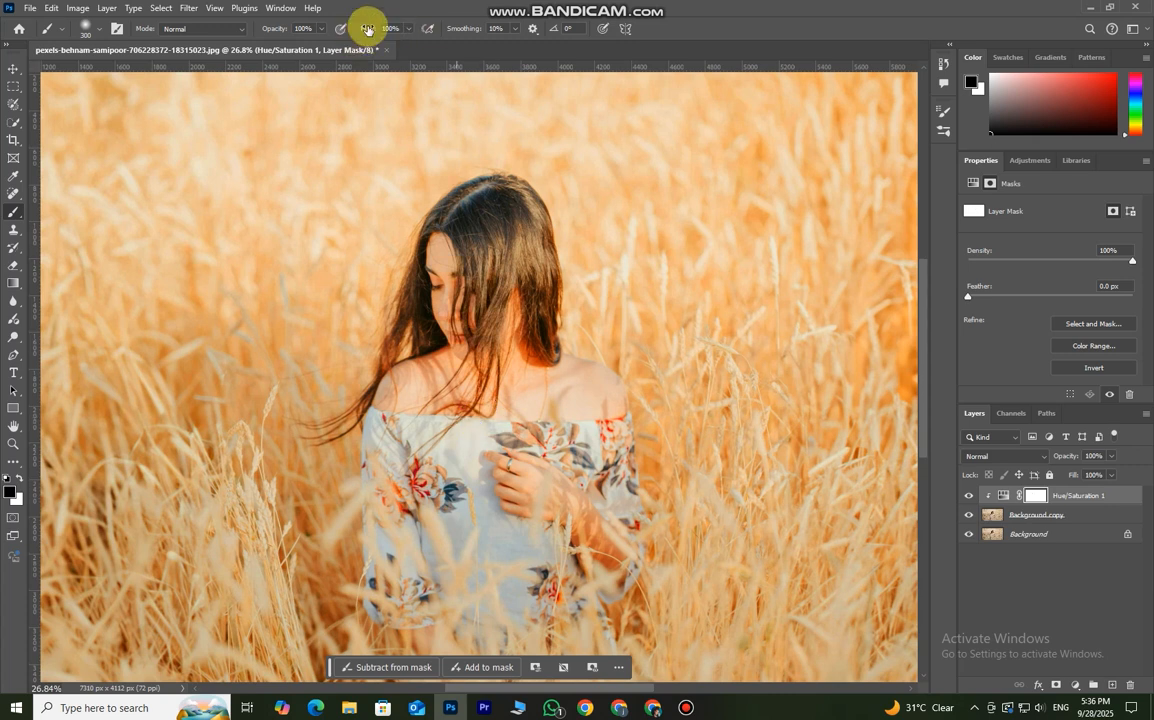
# - Paint over the woman's skin on the Hue/Saturation 1 mask with a size 200 brush at 54% opacity and 82% flow
pyautogui.moveTo(268, 29); pyautogui.dragTo(241, 47)
pyautogui.moveTo(370, 32); pyautogui.dragTo(338, 40)
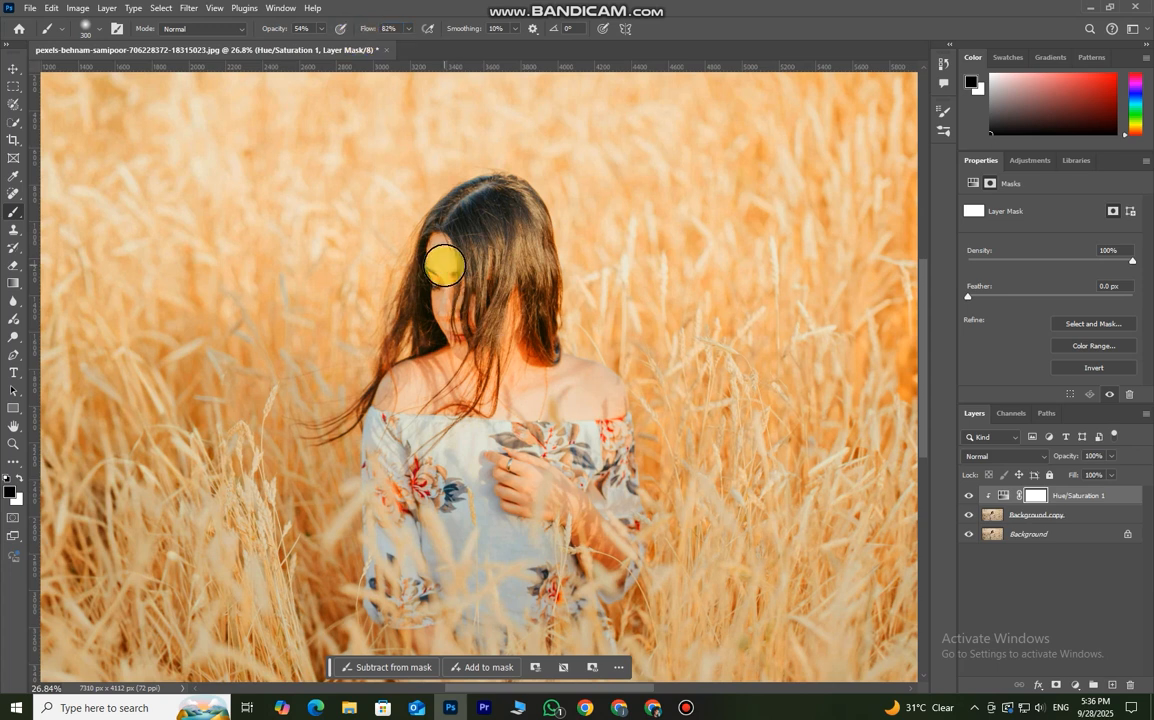
pyautogui.press('[')
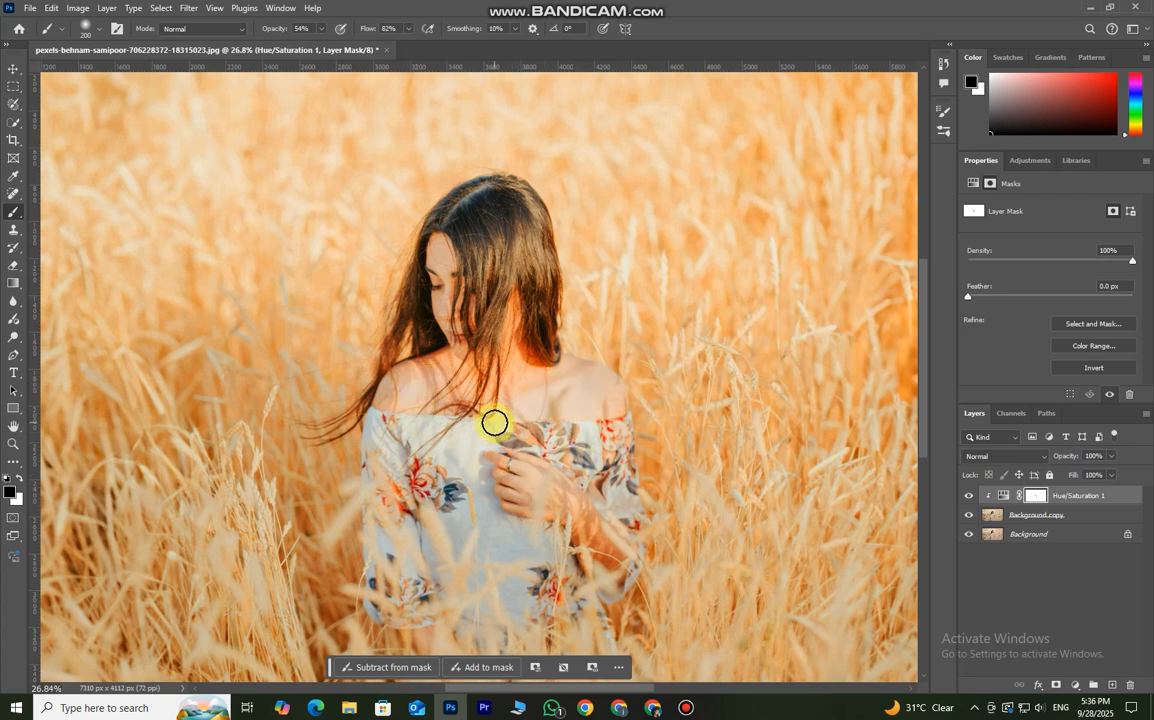
pyautogui.scroll(-2, 494, 423)
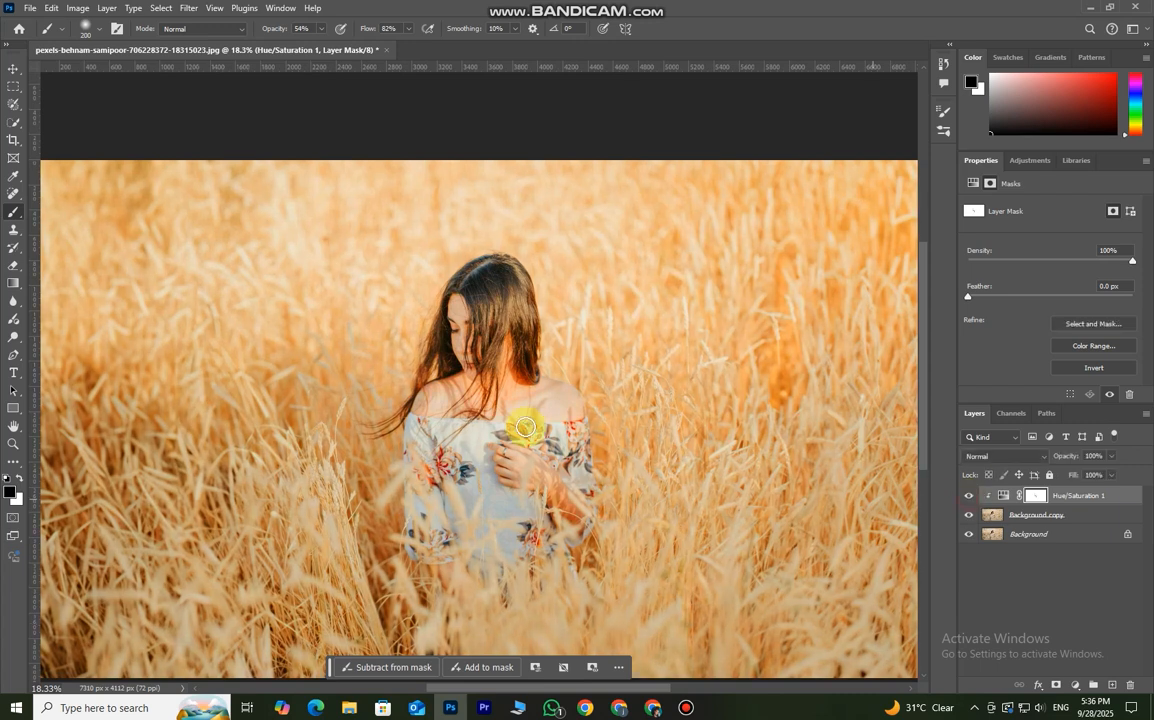
pyautogui.scroll(-1, 525, 428)
pyautogui.scroll(1, 507, 419)
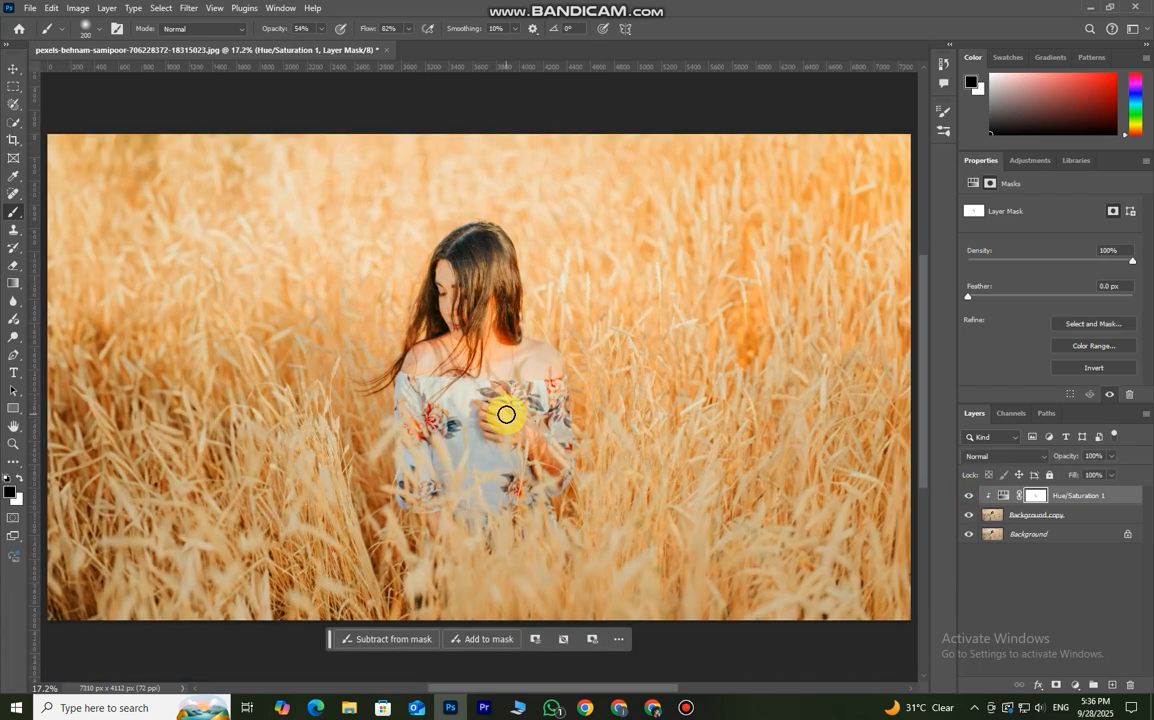
# - Add a Selective Color adjustment layer above the Hue/Saturation 1 layer
pyautogui.click(14, 68)
pyautogui.click(1074, 685)
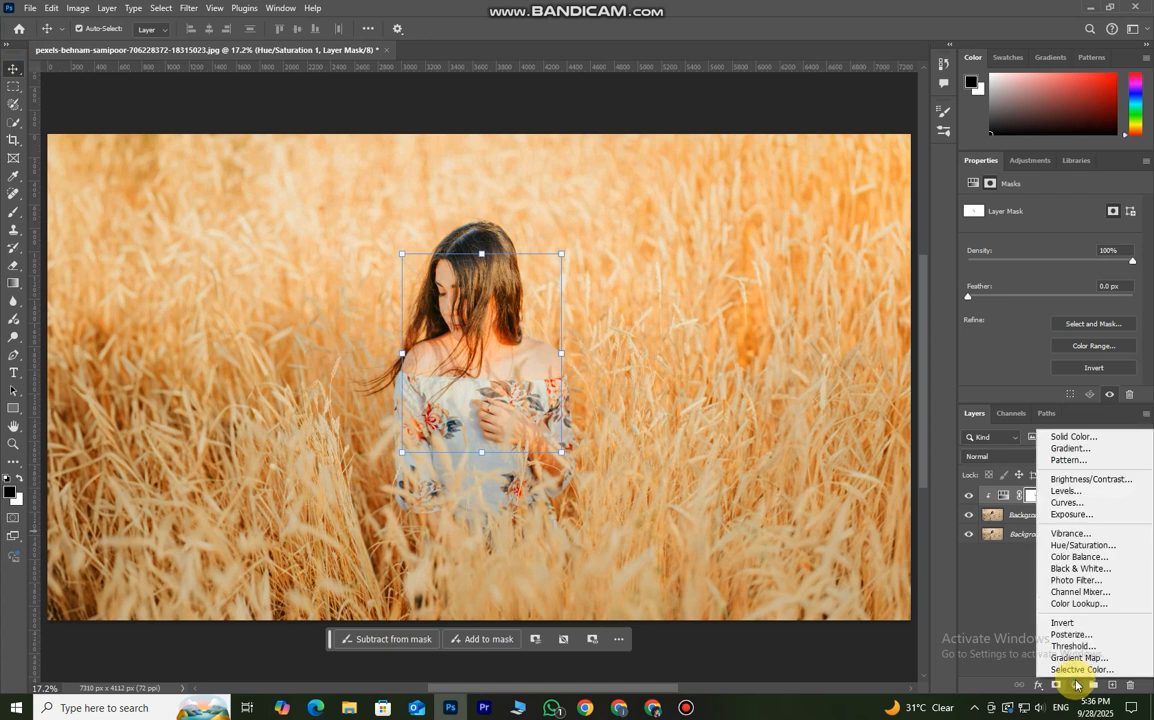
pyautogui.click(1079, 669)
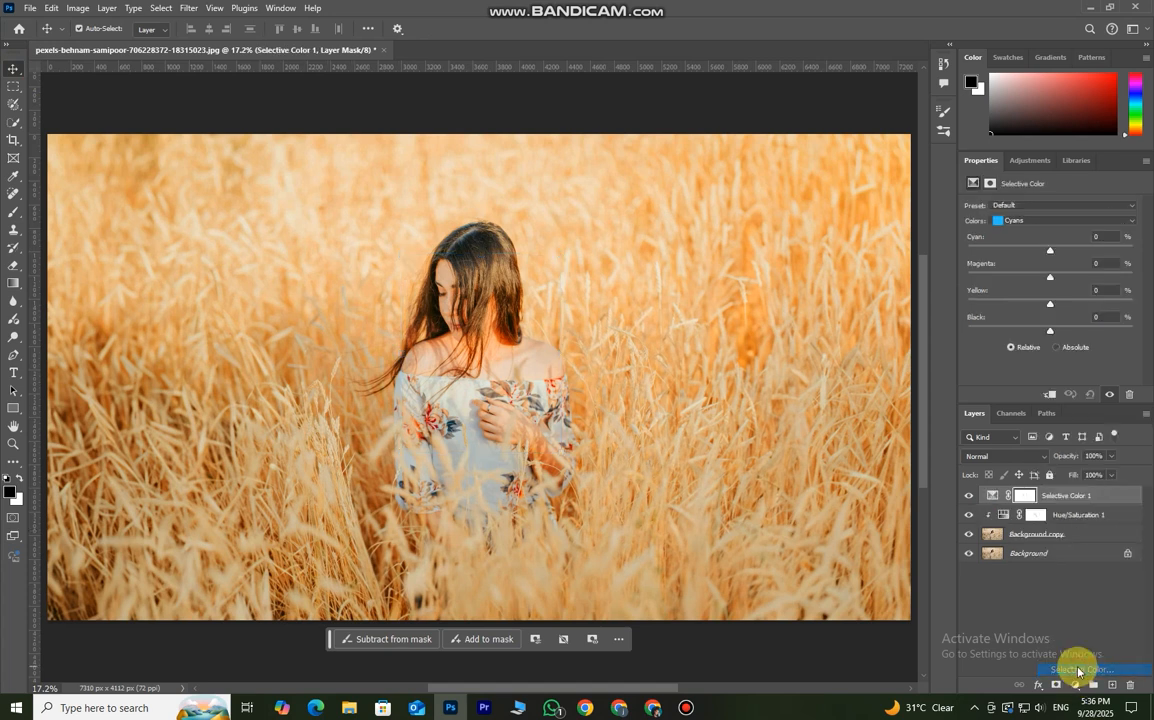
# - Adjust the Yellows in the Selective Color layer to Cyan -100, Magenta +16 and Yellow +53
pyautogui.click(1024, 227)
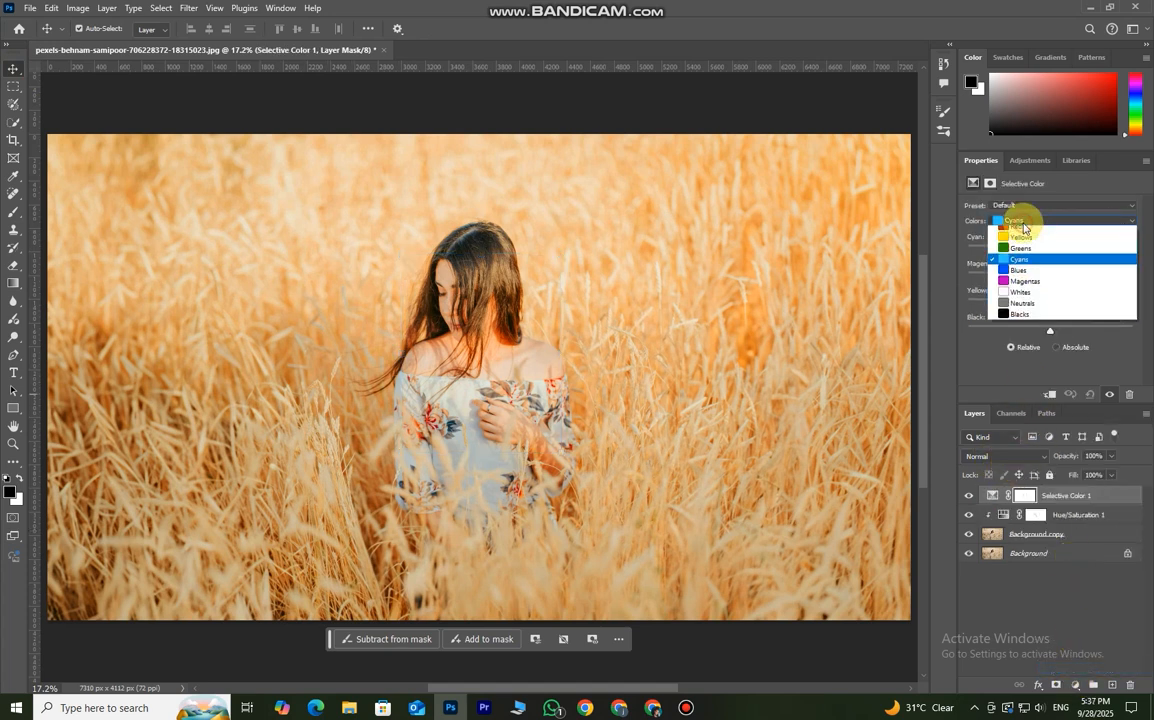
pyautogui.click(1023, 238)
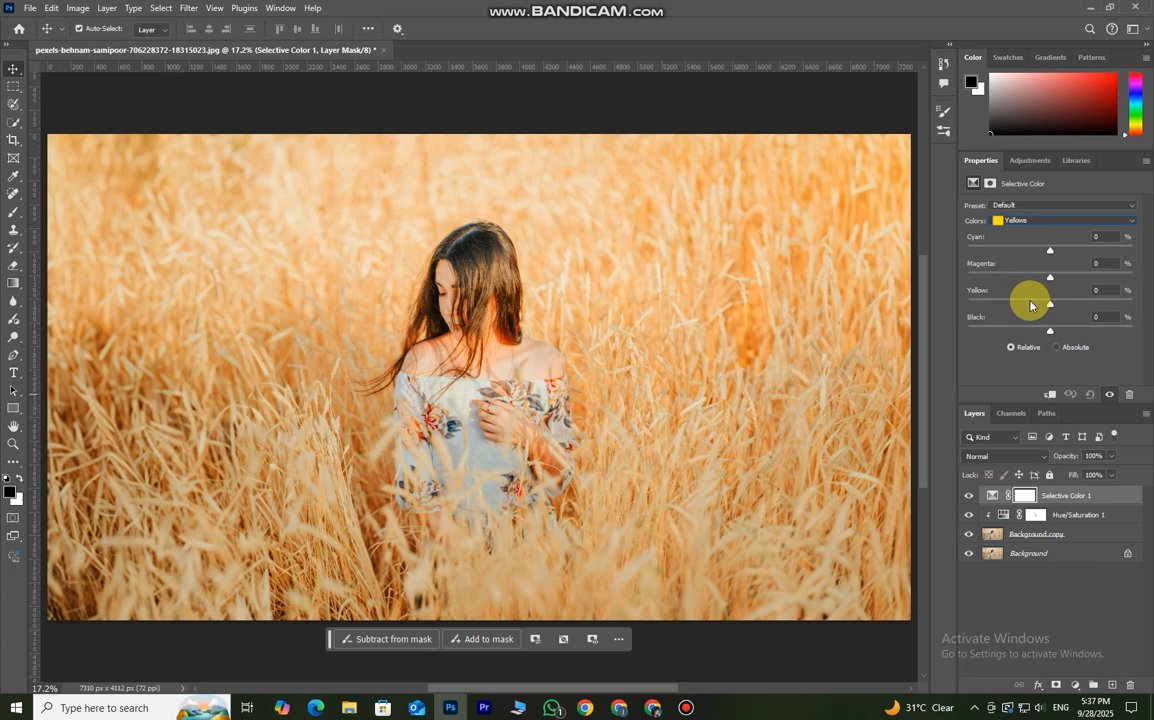
pyautogui.moveTo(1051, 253); pyautogui.dragTo(946, 259)
pyautogui.moveTo(1054, 281)
pyautogui.mouseDown()
pyautogui.moveTo(1110, 291)
pyautogui.moveTo(979, 283)
pyautogui.moveTo(1071, 289)
pyautogui.mouseUp()
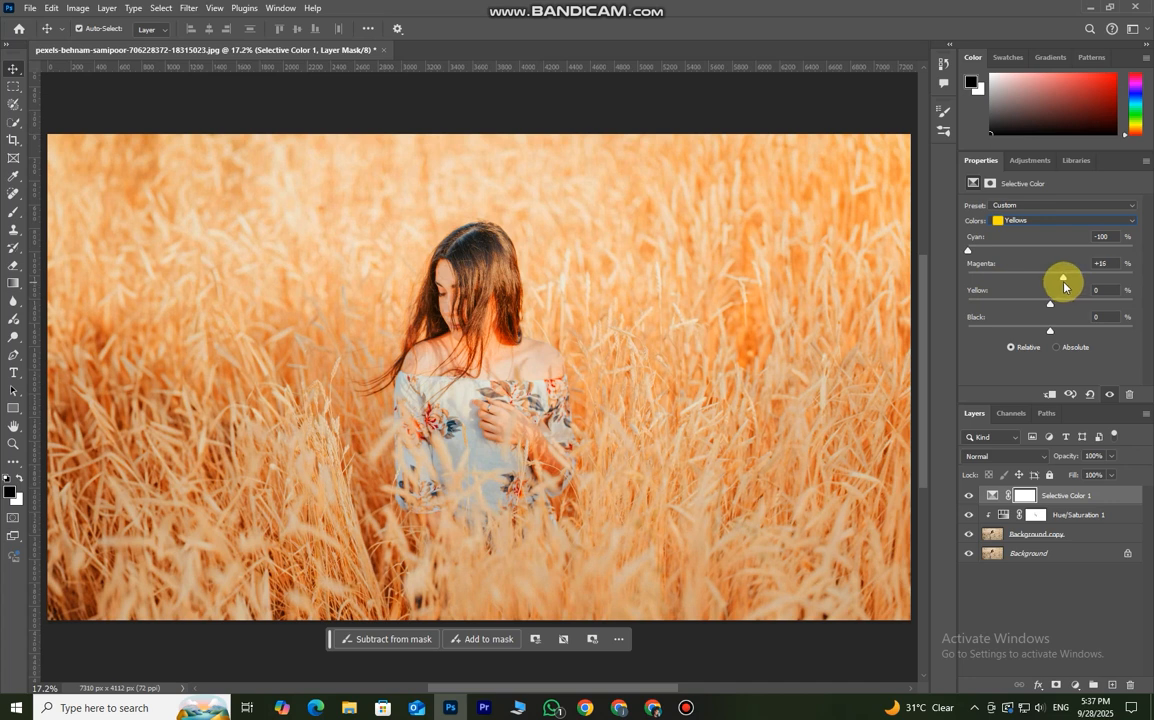
pyautogui.moveTo(1050, 304); pyautogui.dragTo(1054, 308)
pyautogui.moveTo(1109, 314)
pyautogui.mouseDown()
pyautogui.moveTo(1146, 315)
pyautogui.moveTo(1096, 320)
pyautogui.mouseUp()
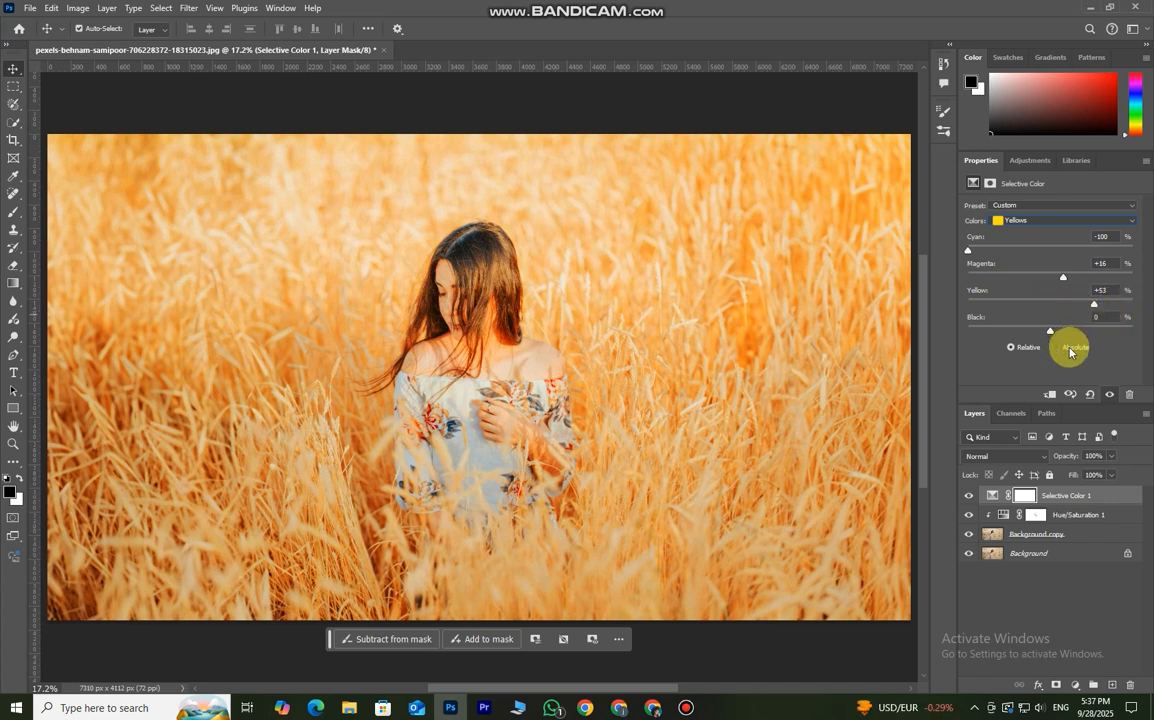
# - Adjust the Greens in the Selective Color layer to Cyan -64, Magenta +55 and Yellow +53
pyautogui.click(1049, 222)
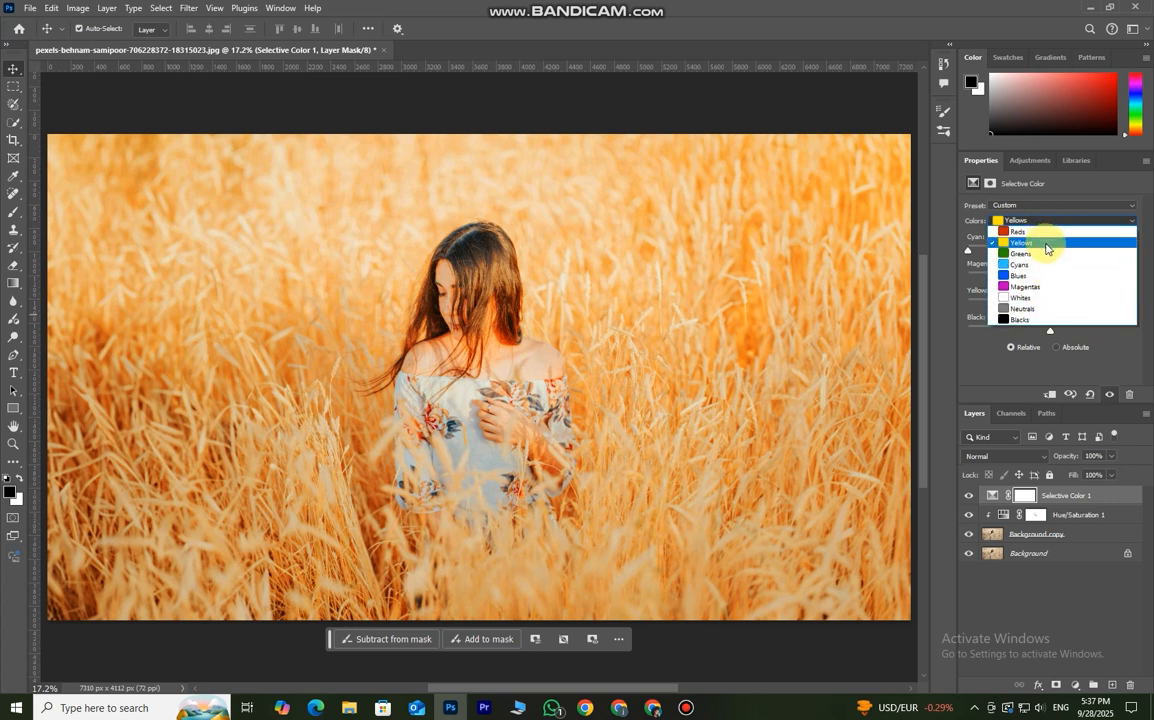
pyautogui.click(1045, 253)
pyautogui.moveTo(1048, 253); pyautogui.dragTo(1016, 261)
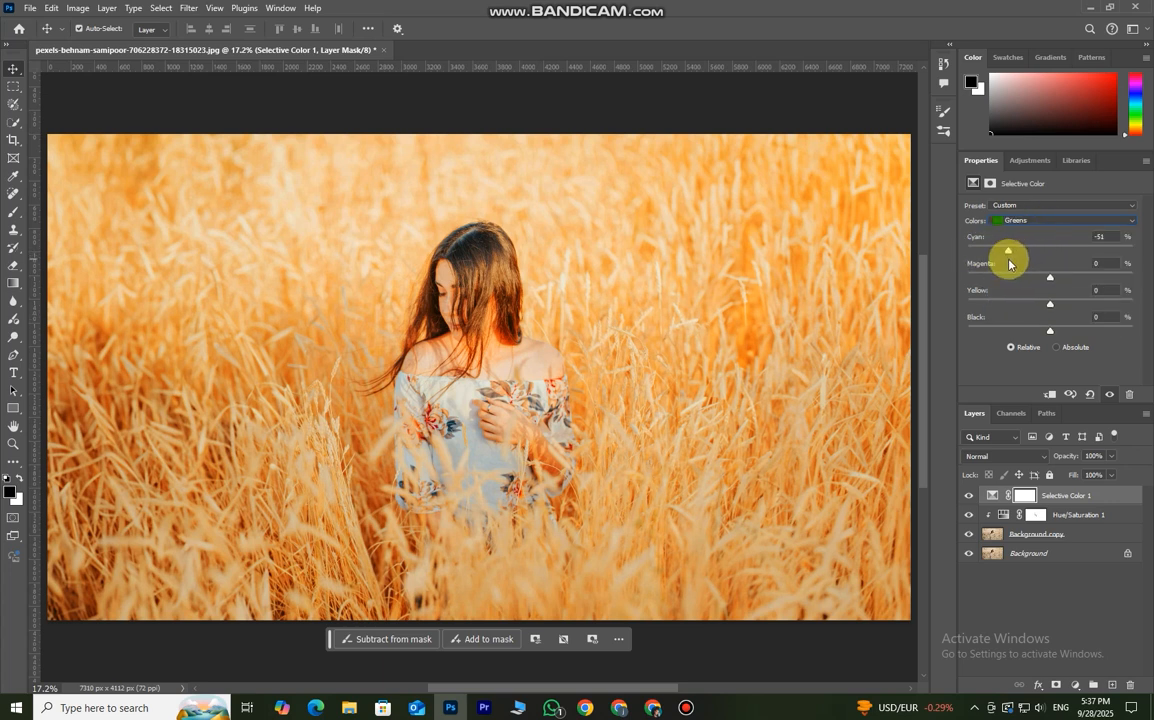
pyautogui.moveTo(1053, 280); pyautogui.dragTo(1097, 311)
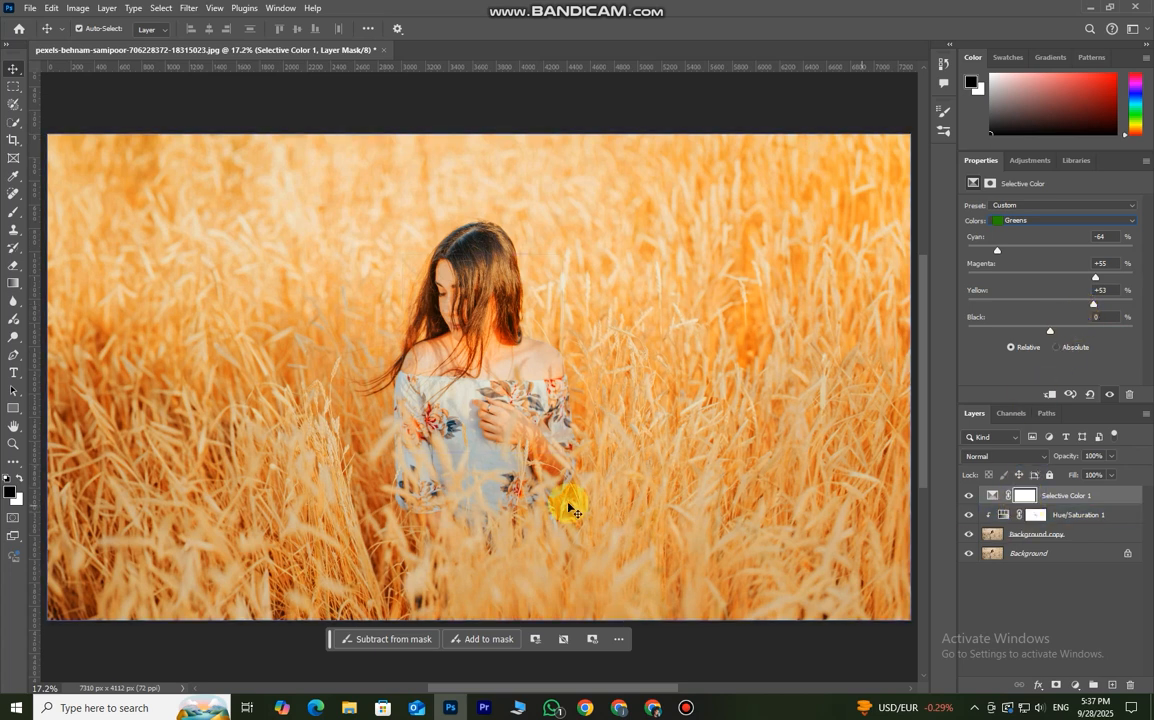
# - Paint black over the woman's face, shoulders and hand on the Selective Color 1 mask to remove the adjustment from her skin
pyautogui.click(12, 215)
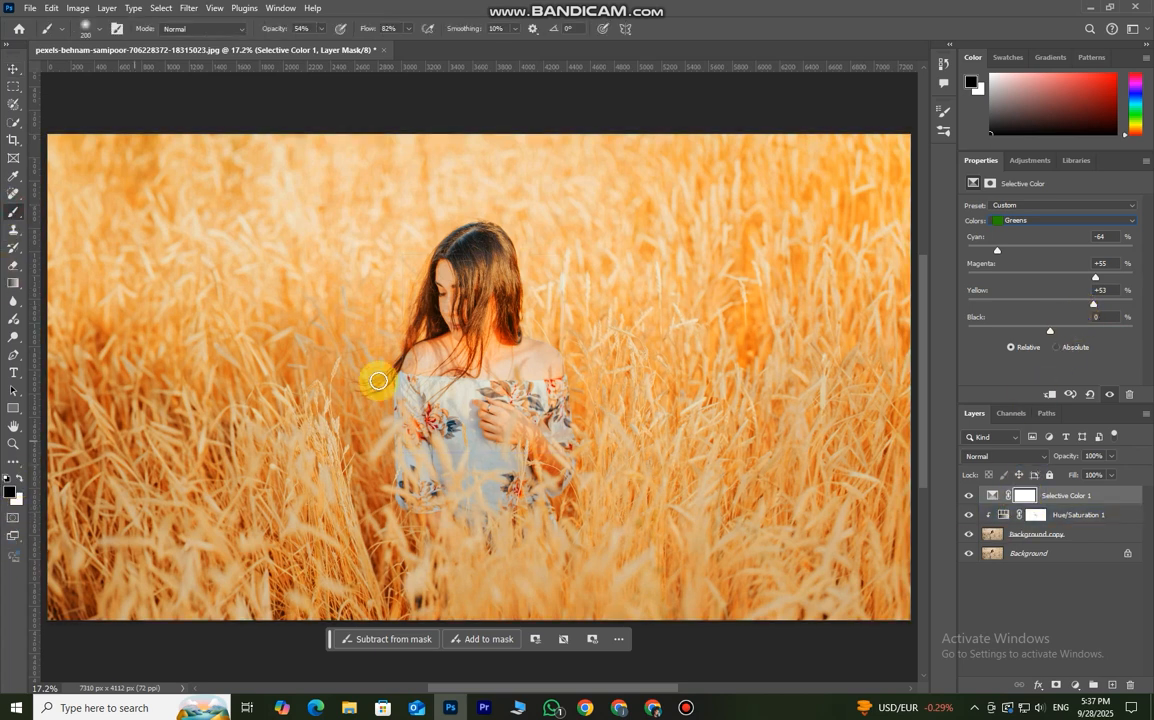
pyautogui.moveTo(448, 353)
pyautogui.mouseDown()
pyautogui.moveTo(438, 343)
pyautogui.moveTo(446, 285)
pyautogui.moveTo(450, 361)
pyautogui.mouseUp()
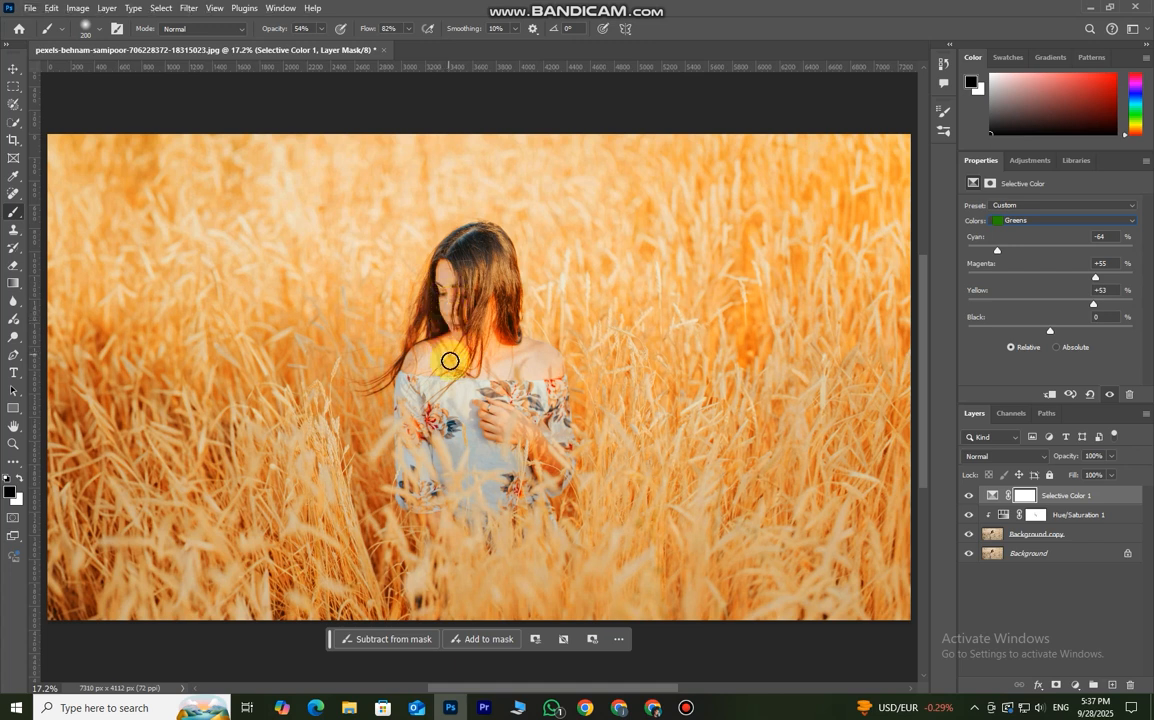
pyautogui.click(1024, 496)
pyautogui.moveTo(407, 340)
pyautogui.mouseDown()
pyautogui.moveTo(427, 363)
pyautogui.moveTo(445, 347)
pyautogui.moveTo(451, 360)
pyautogui.mouseUp()
pyautogui.scroll(5, 452, 355)
pyautogui.moveTo(543, 373)
pyautogui.mouseDown()
pyautogui.moveTo(581, 377)
pyautogui.moveTo(584, 353)
pyautogui.moveTo(608, 360)
pyautogui.moveTo(574, 379)
pyautogui.mouseUp()
pyautogui.moveTo(538, 480); pyautogui.dragTo(525, 467)
pyautogui.moveTo(518, 331)
pyautogui.mouseDown()
pyautogui.moveTo(518, 291)
pyautogui.moveTo(513, 335)
pyautogui.moveTo(518, 312)
pyautogui.moveTo(476, 358)
pyautogui.moveTo(451, 288)
pyautogui.moveTo(451, 232)
pyautogui.moveTo(453, 276)
pyautogui.moveTo(534, 327)
pyautogui.moveTo(521, 291)
pyautogui.moveTo(510, 343)
pyautogui.moveTo(583, 368)
pyautogui.mouseUp()
pyautogui.click(583, 368)
pyautogui.click(404, 368)
pyautogui.scroll(-6, 533, 455)
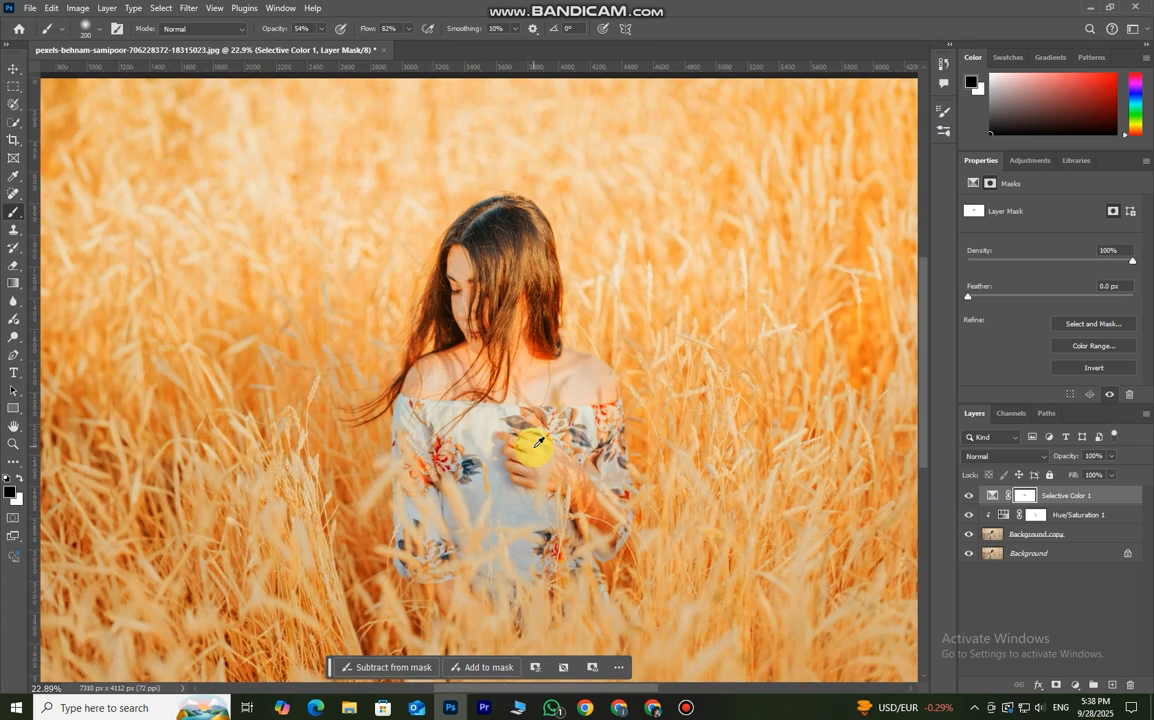
# - Compare the photo with and without the Selective Color 1 adjustment
pyautogui.scroll(2, 537, 457)
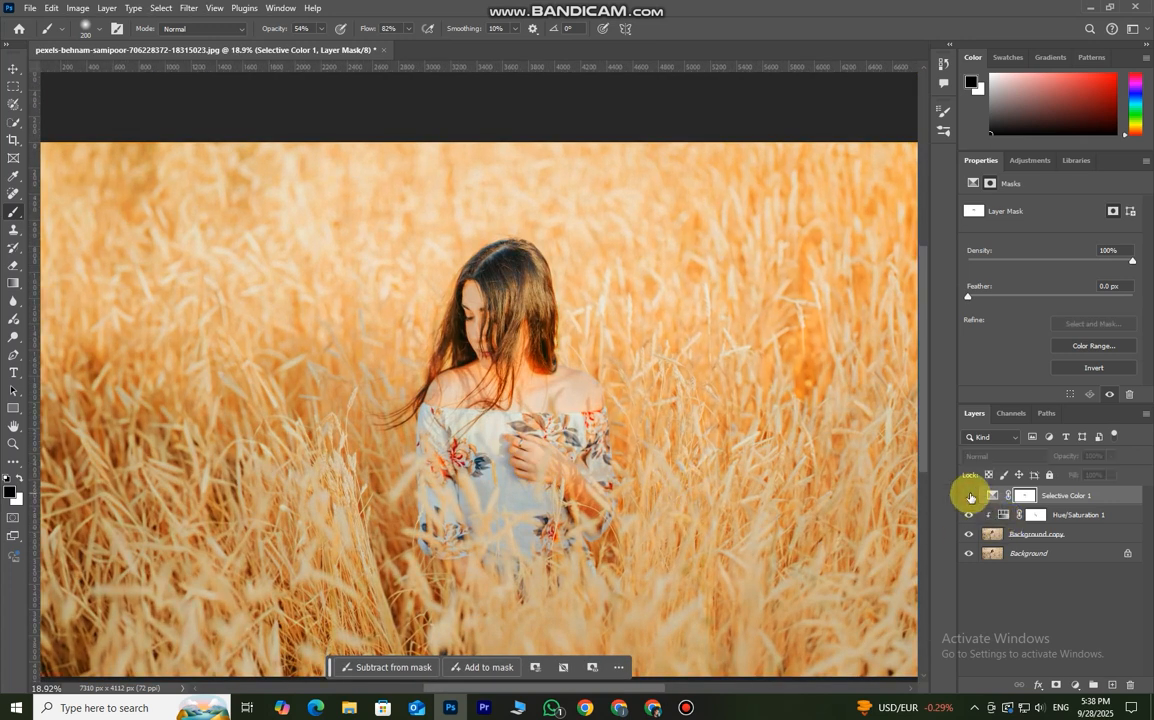
pyautogui.scroll(-3, 528, 399)
pyautogui.scroll(1, 533, 394)
pyautogui.scroll(2, 533, 394)
pyautogui.scroll(-3, 533, 394)
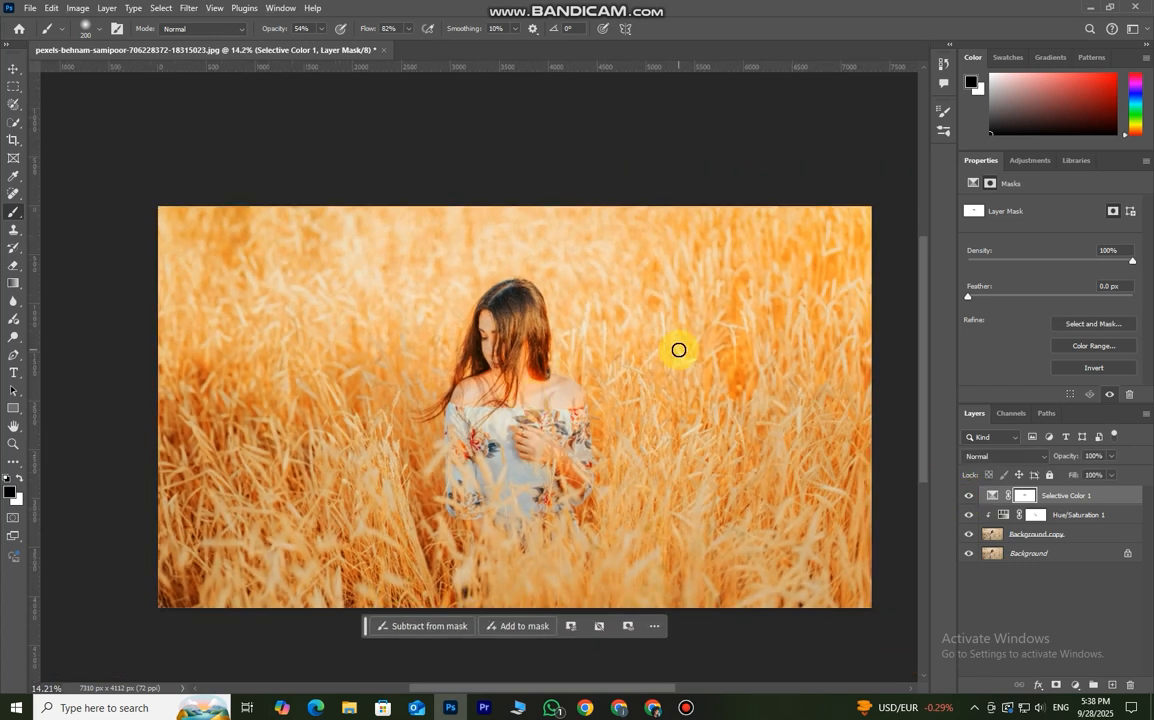
pyautogui.scroll(-2, 678, 349)
# - Duplicate the Selective Color 1 layer and set the copy's blend mode to Hue
pyautogui.click(14, 68)
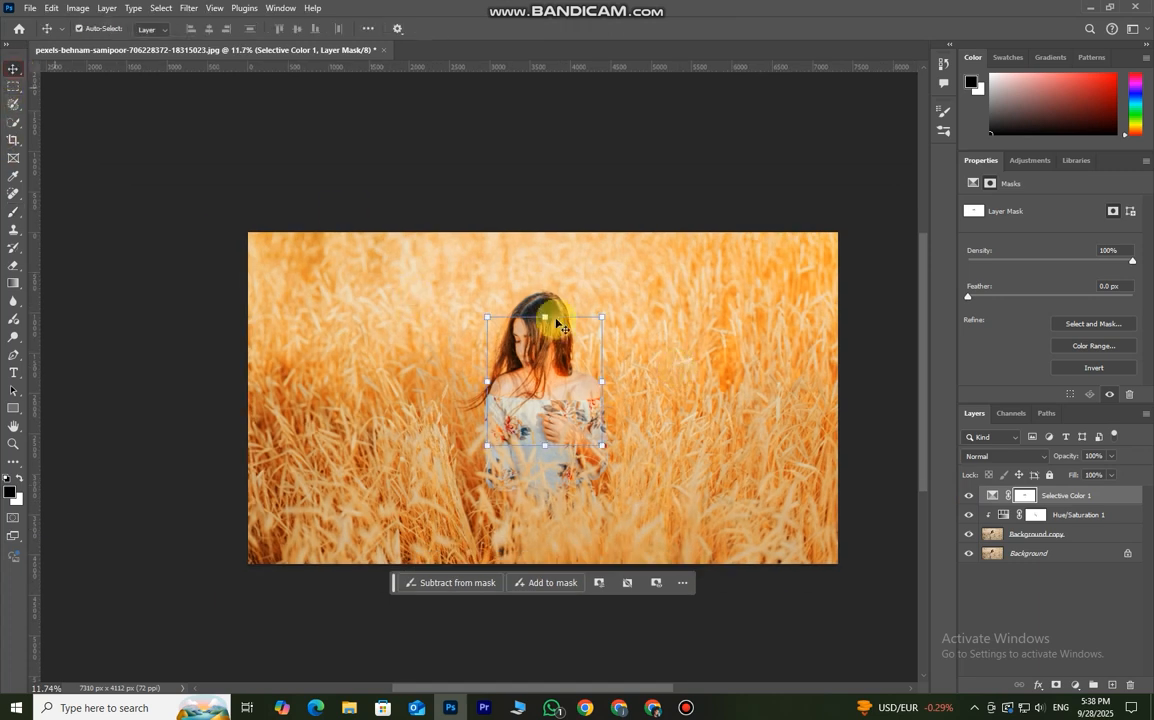
pyautogui.scroll(2, 633, 432)
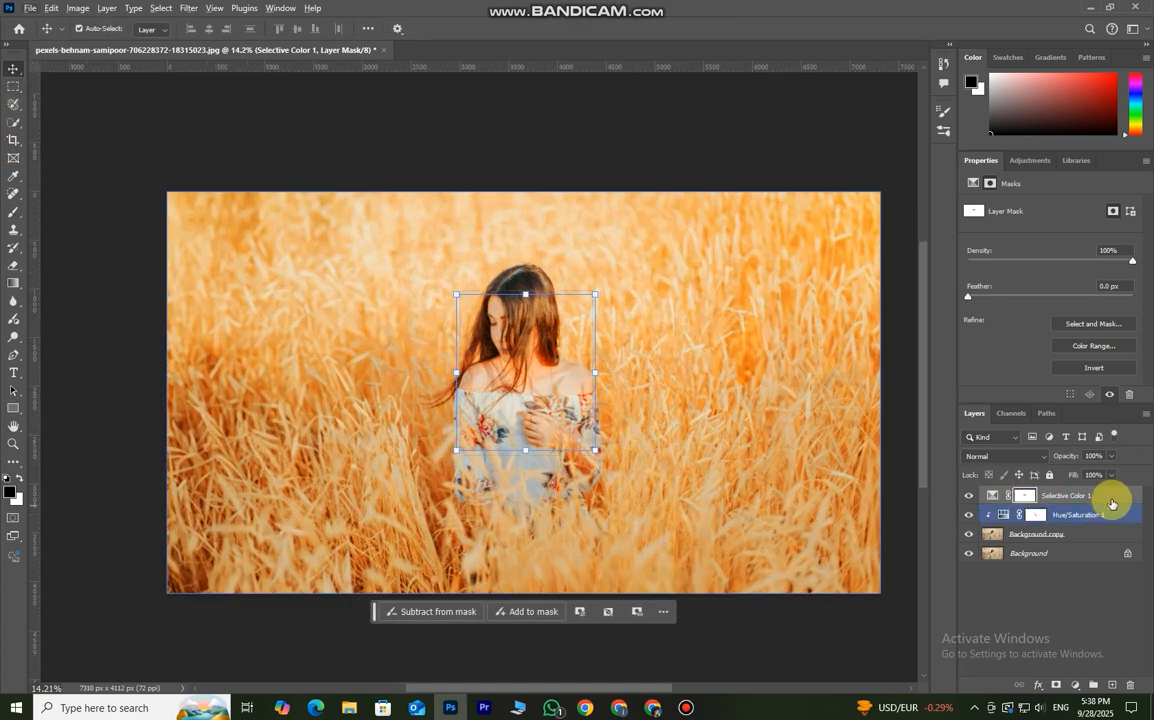
pyautogui.click(1112, 500)
pyautogui.moveTo(1100, 502); pyautogui.dragTo(1113, 685)
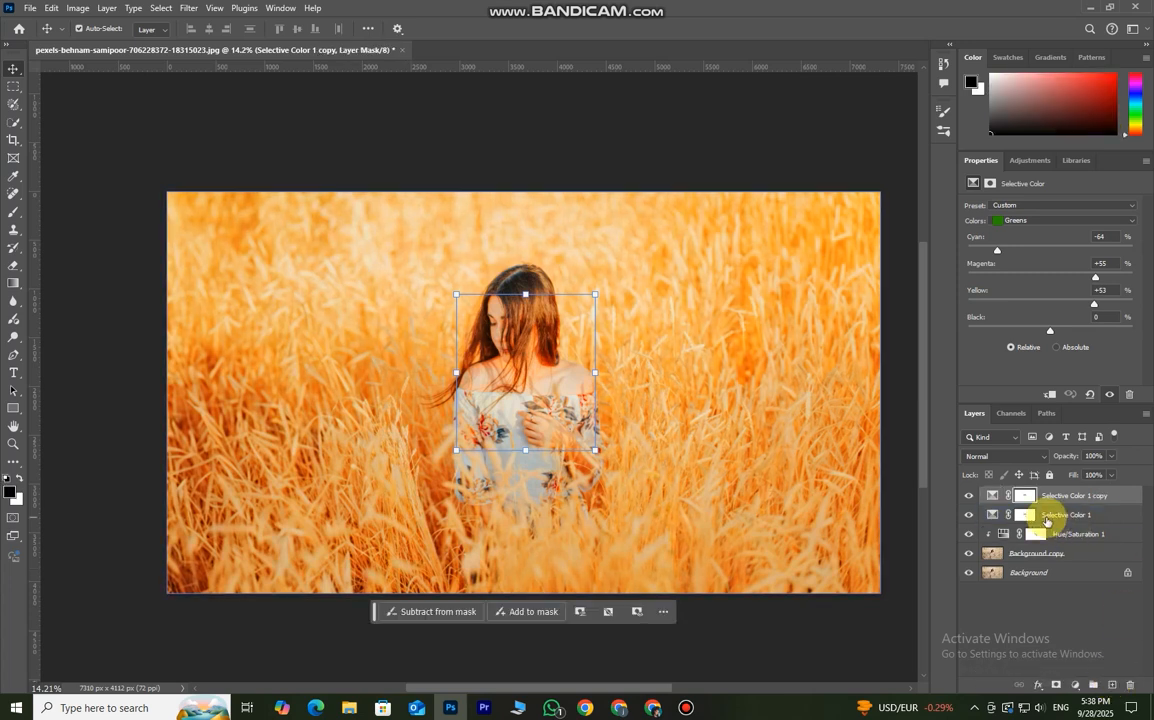
pyautogui.click(1006, 457)
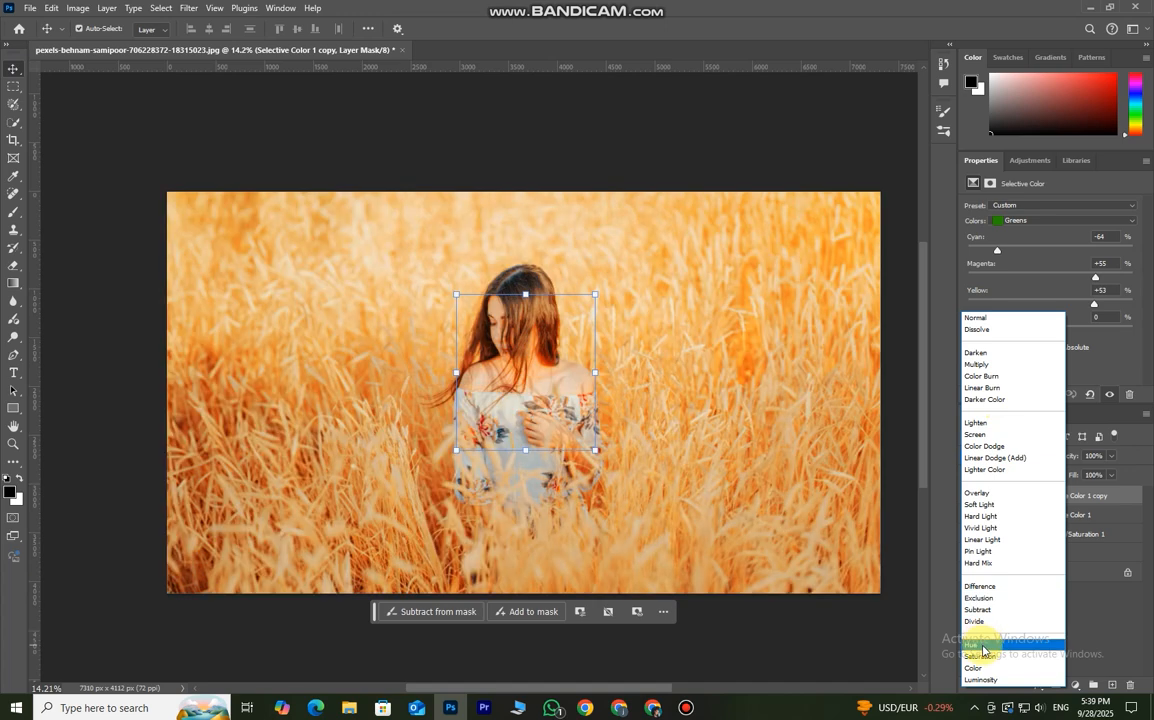
pyautogui.click(983, 647)
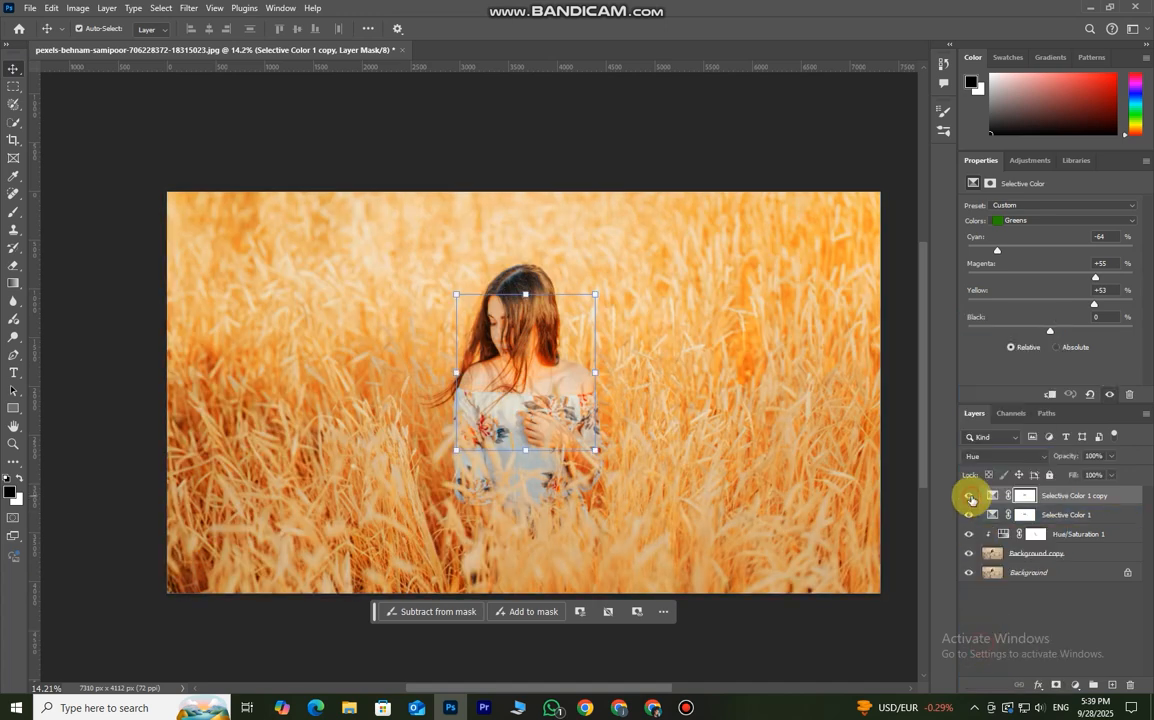
# - Compare the photo with the duplicated Selective Color layer hidden and shown
pyautogui.click(1012, 514)
pyautogui.click(968, 497)
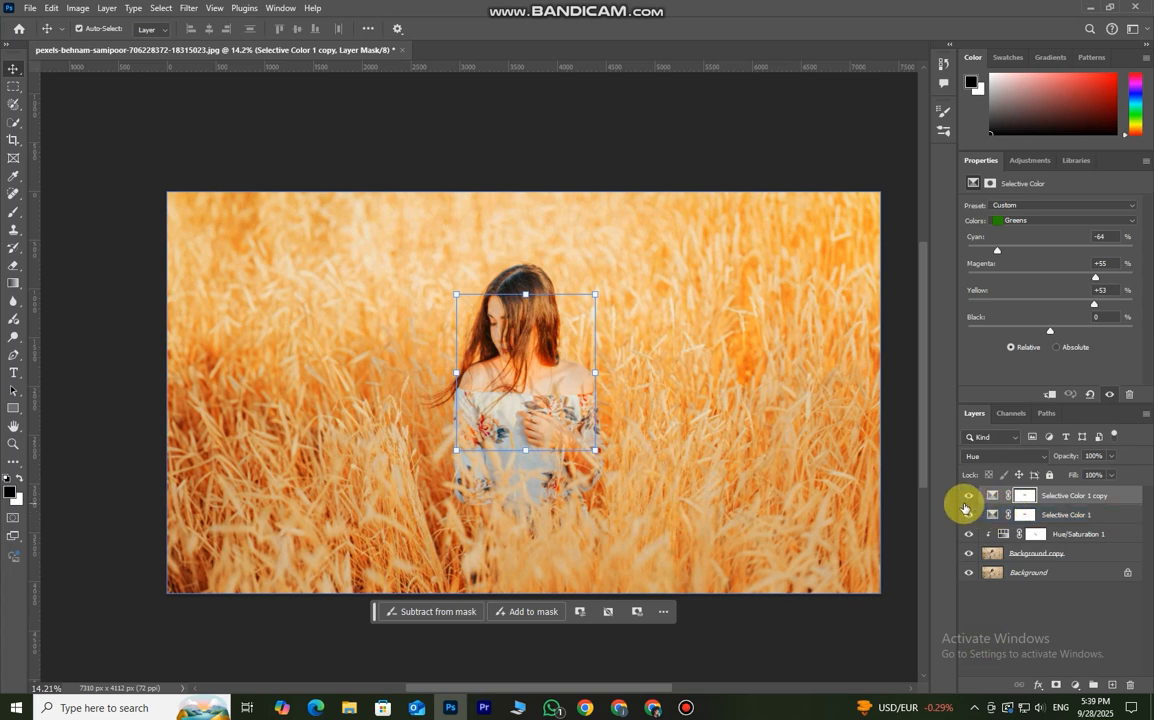
pyautogui.click(971, 500)
pyautogui.click(972, 501)
pyautogui.click(971, 500)
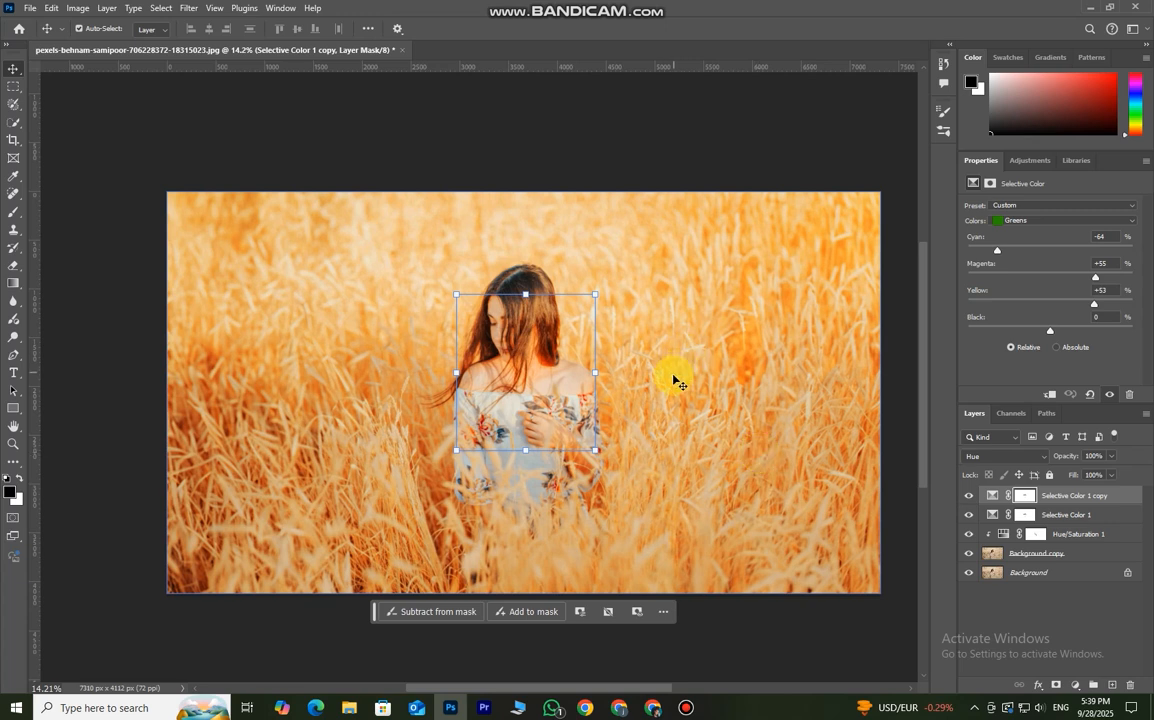
# - Add a Gradient Fill layer based on the color-to-transparent preset from Basics, with its starting color stop set to black (000000)
pyautogui.click(1077, 685)
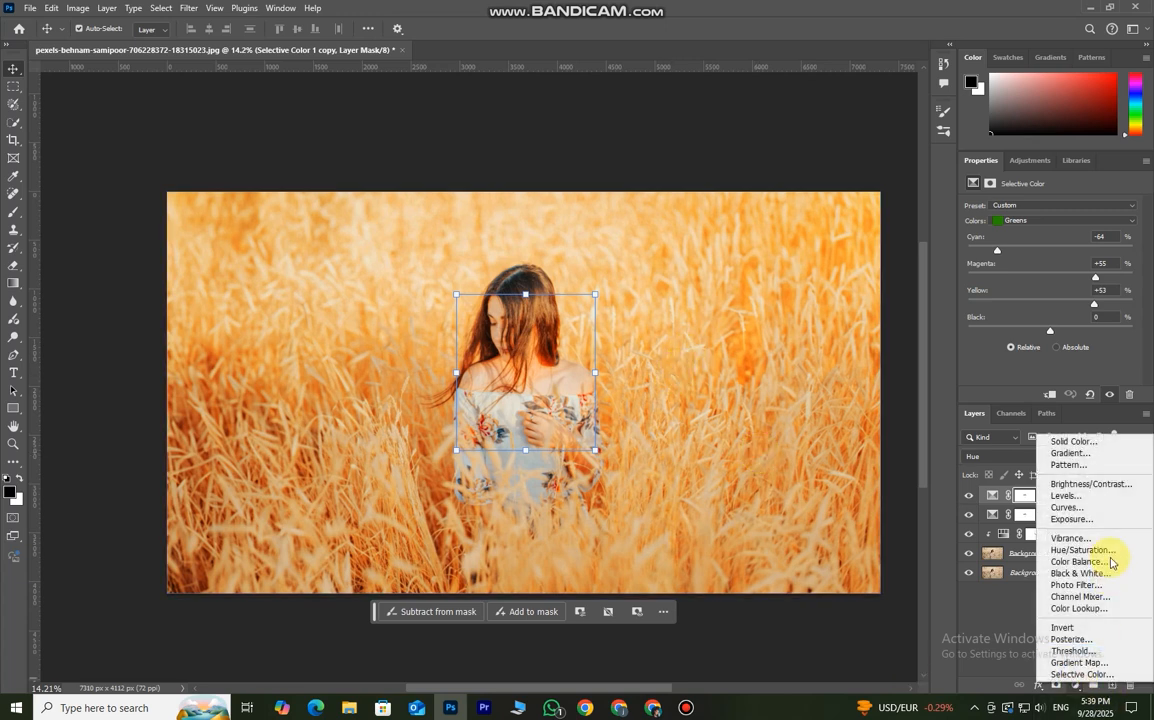
pyautogui.click(1094, 452)
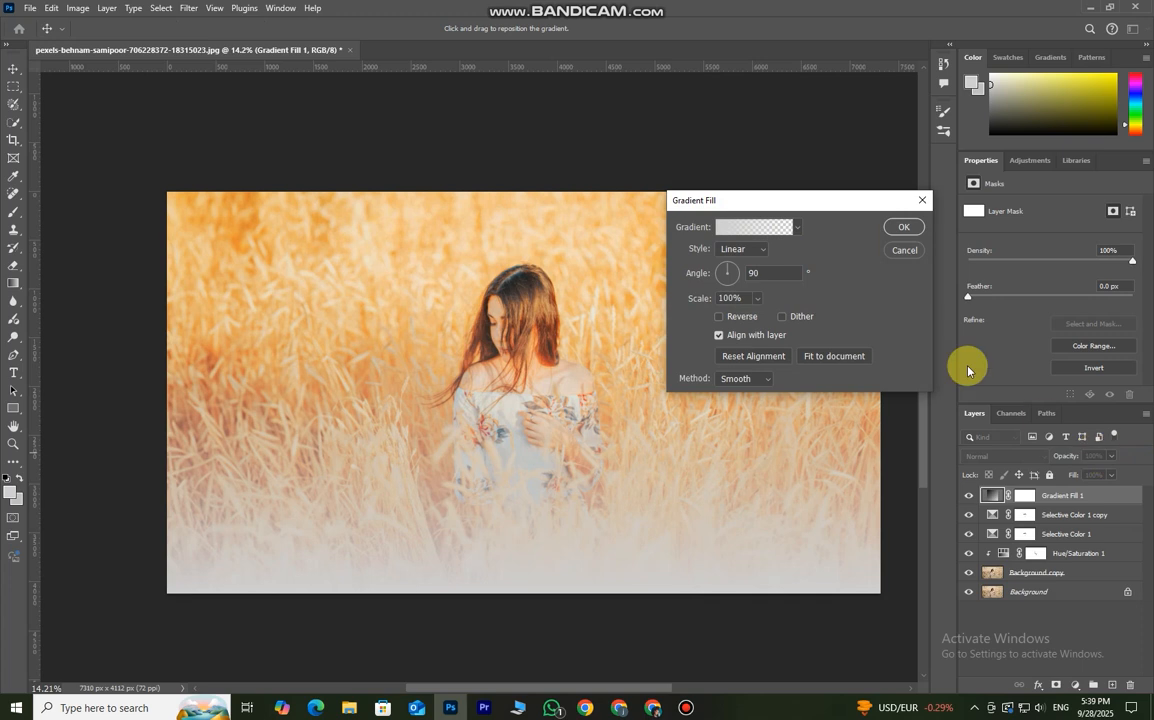
pyautogui.click(758, 230)
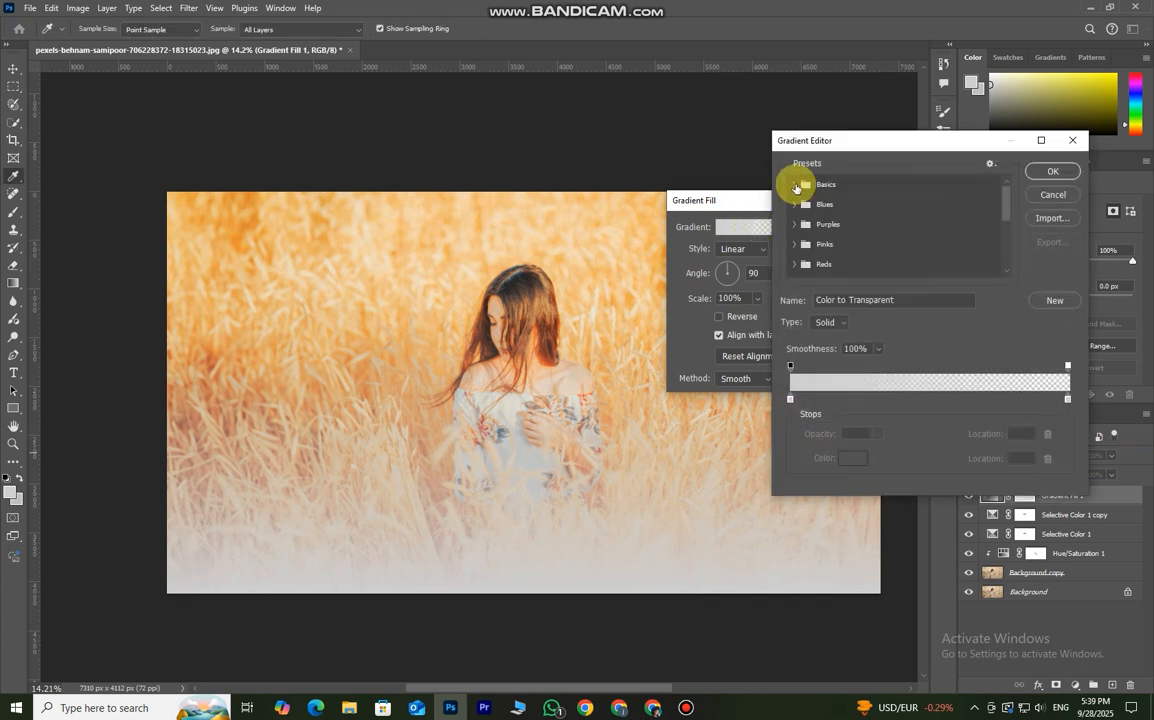
pyautogui.click(794, 184)
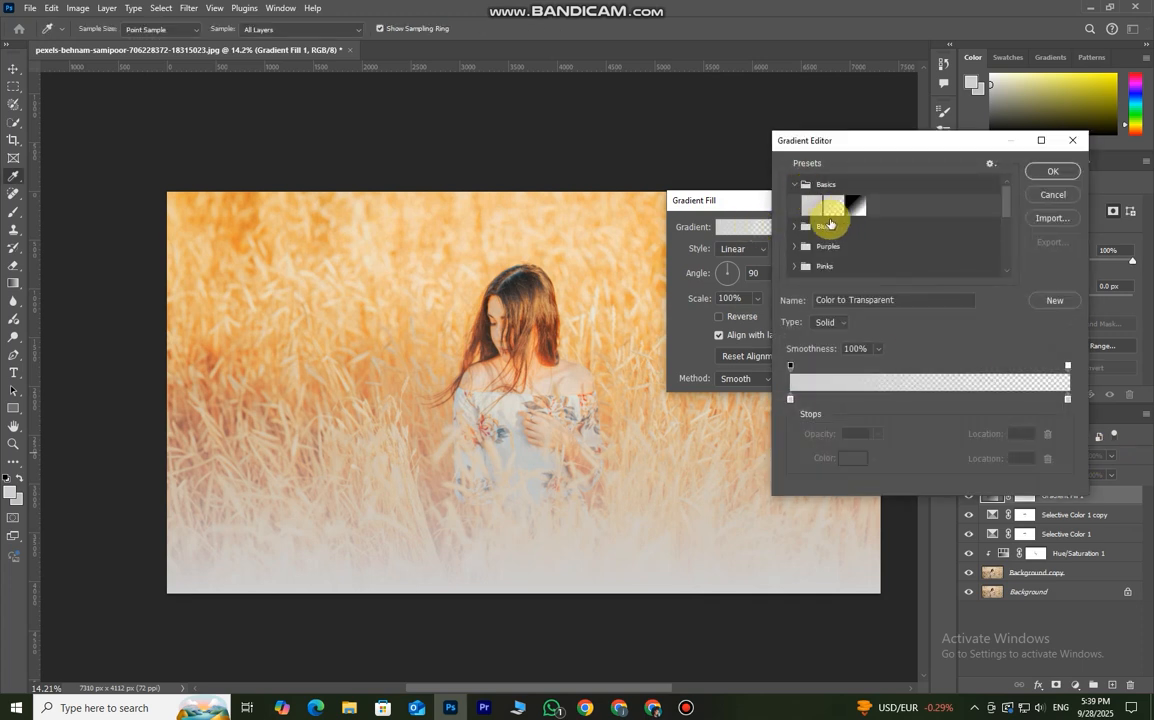
pyautogui.click(836, 213)
pyautogui.click(791, 401)
pyautogui.click(846, 462)
pyautogui.moveTo(700, 405); pyautogui.dragTo(574, 526)
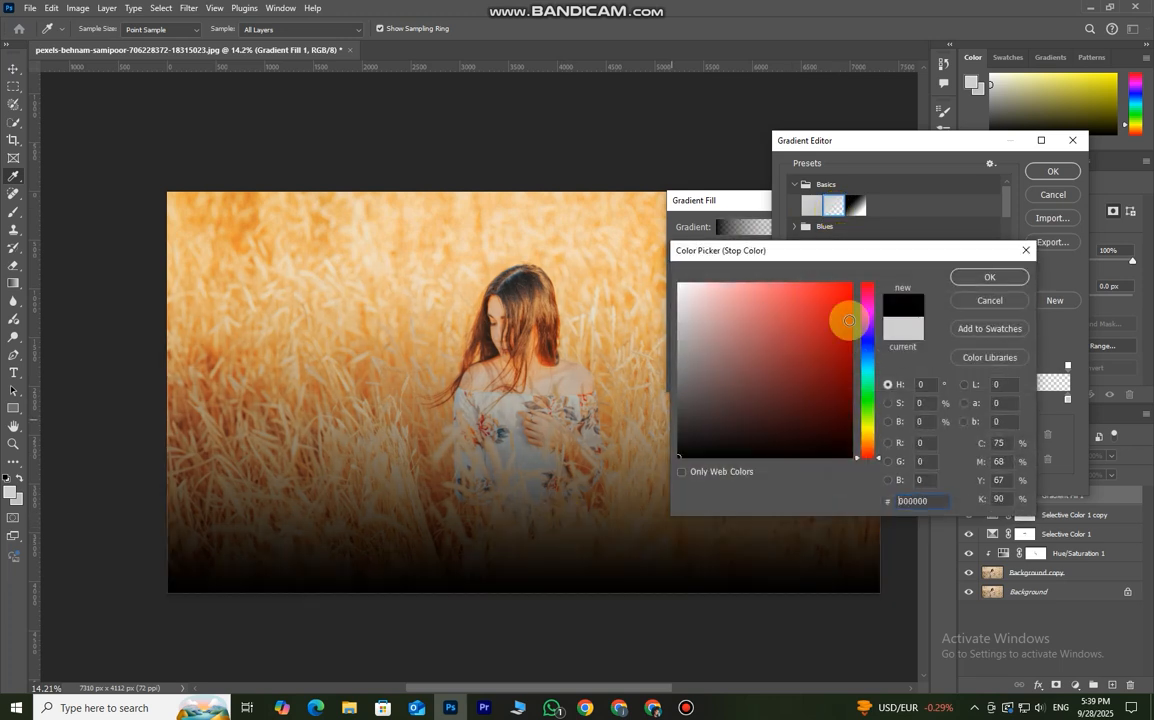
pyautogui.click(981, 277)
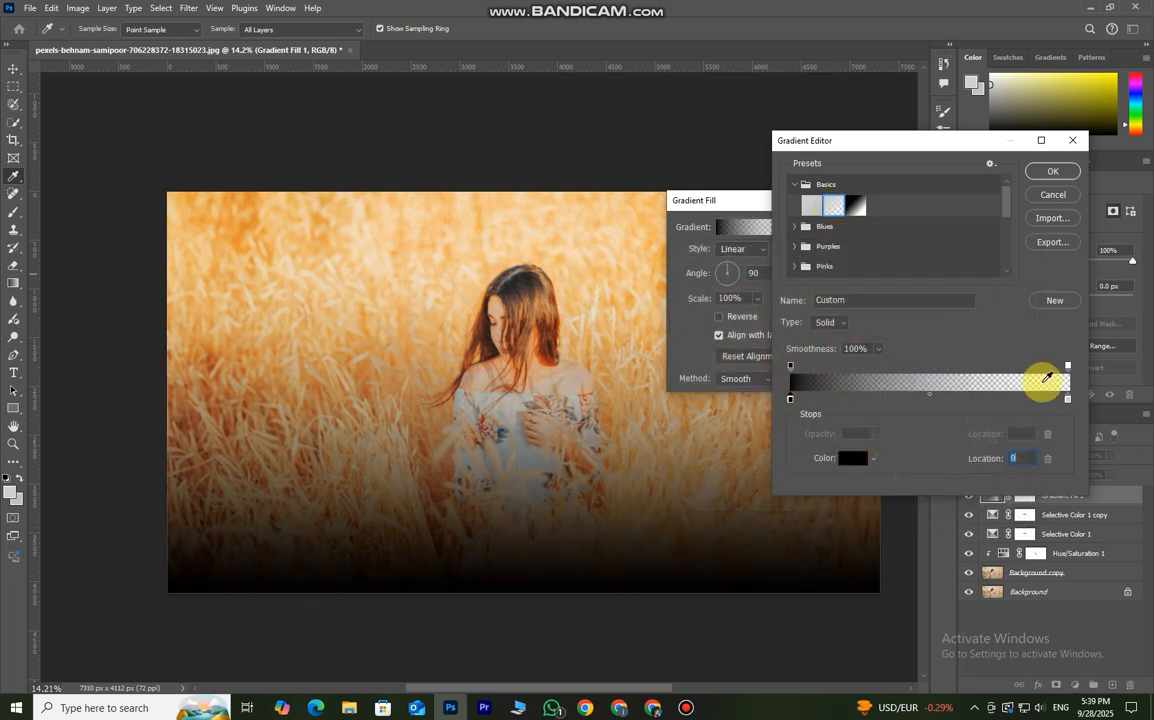
pyautogui.click(1055, 172)
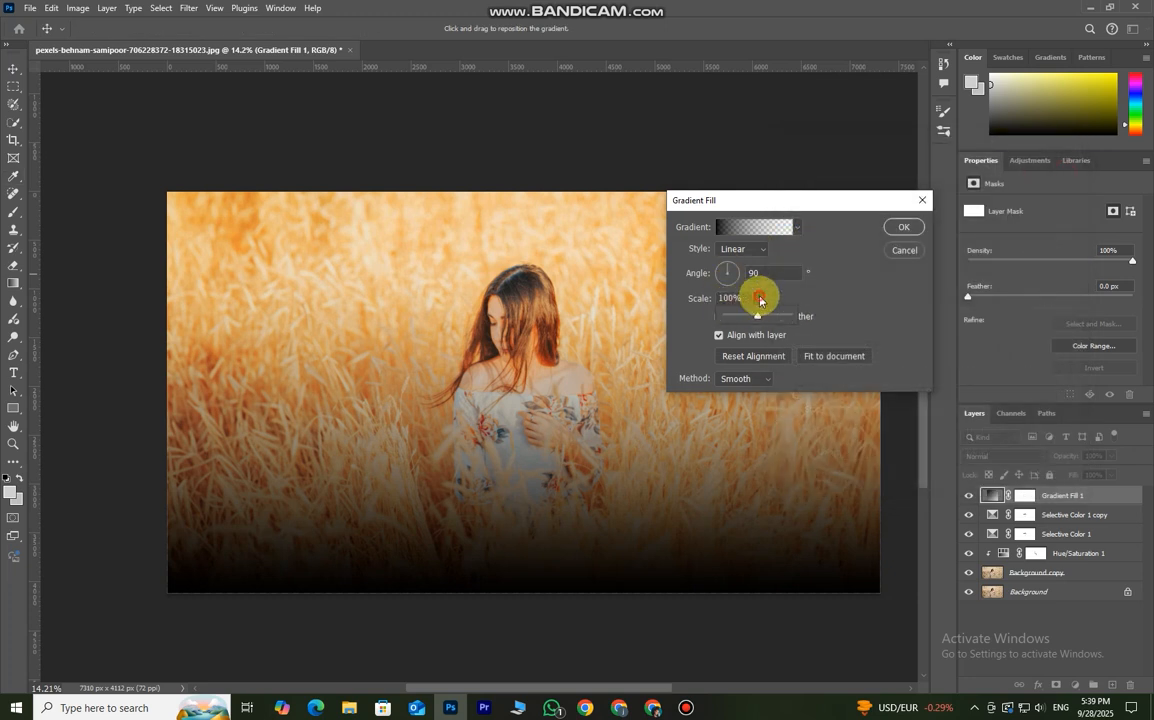
# - Set the gradient fill's style to Radial and reverse it so the dark area surrounds the woman
pyautogui.click(740, 249)
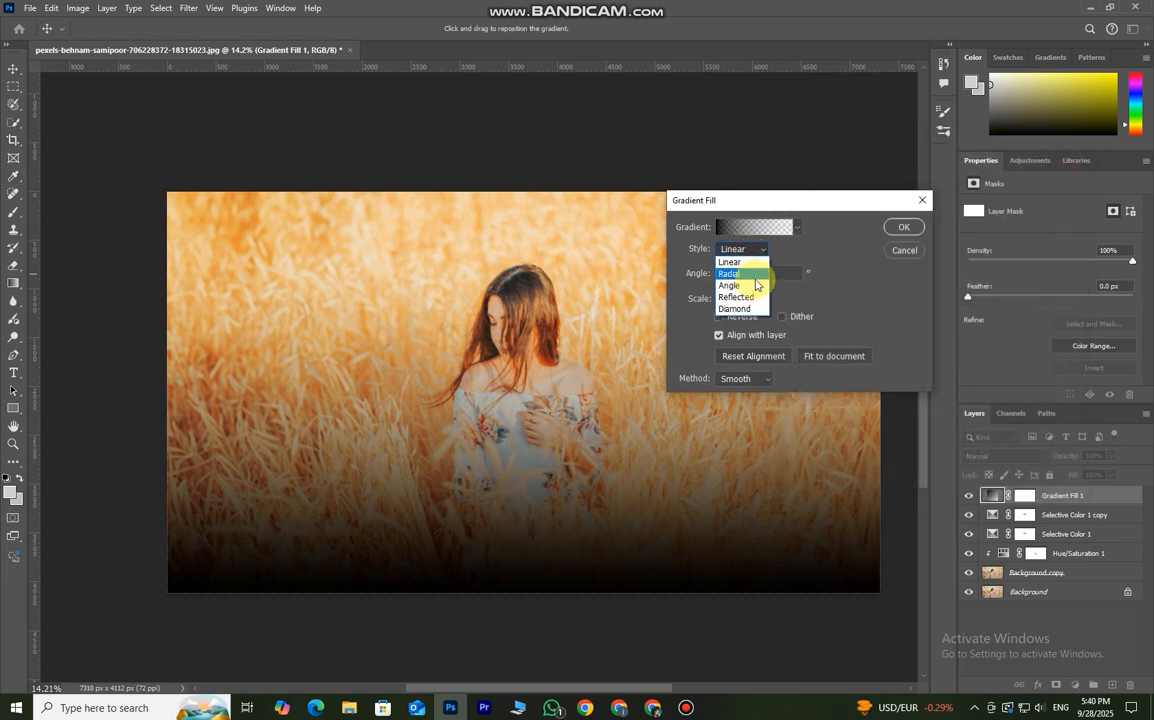
pyautogui.click(756, 278)
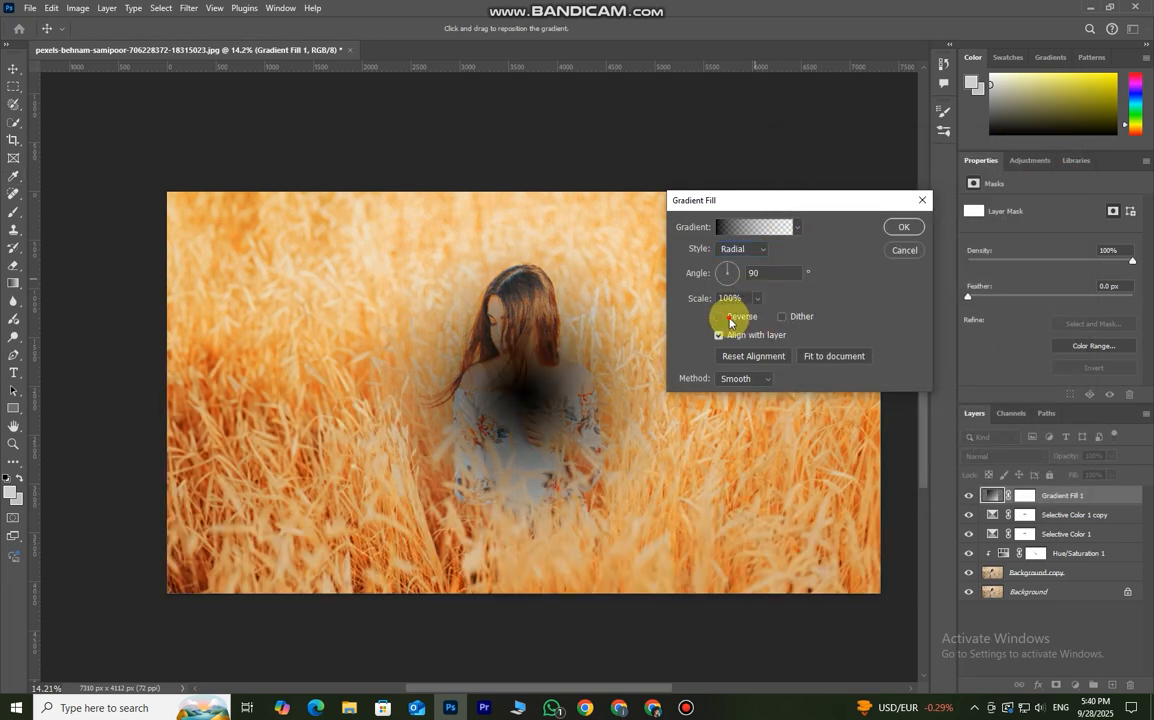
pyautogui.click(722, 317)
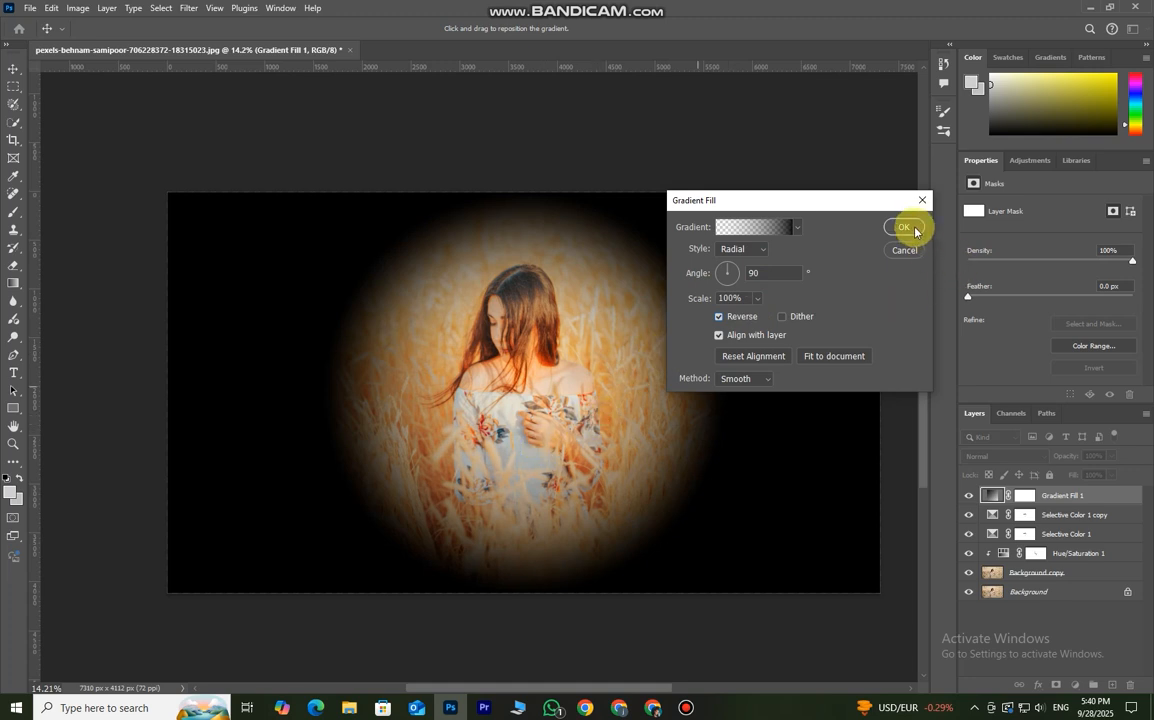
# - Enlarge the radial gradient fill to a scale of 255% and apply it as a soft vignette
pyautogui.click(760, 272)
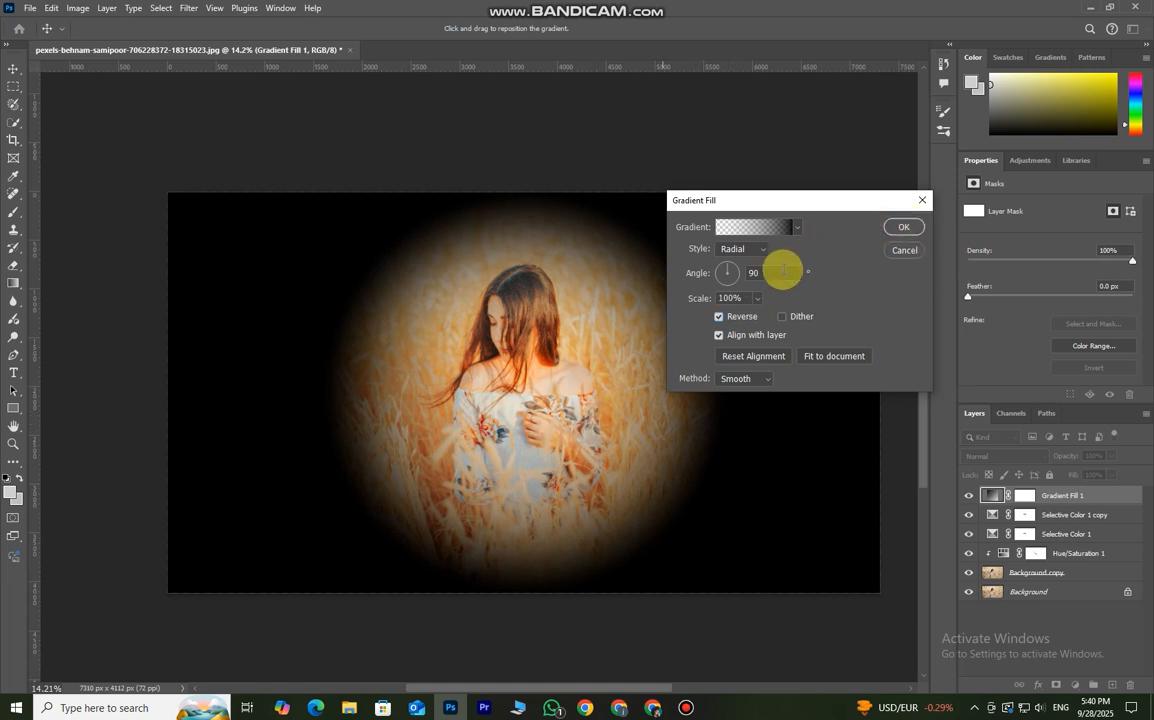
pyautogui.click(757, 298)
pyautogui.click(766, 318)
pyautogui.moveTo(766, 318); pyautogui.dragTo(769, 318)
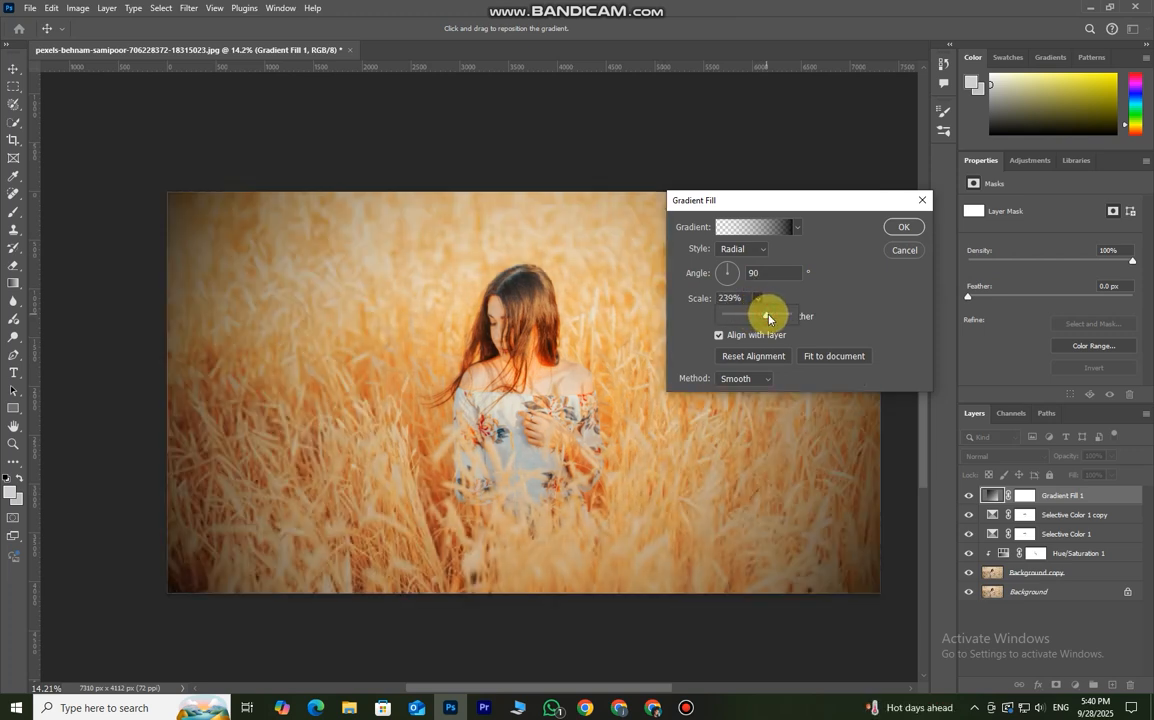
pyautogui.moveTo(771, 318); pyautogui.dragTo(769, 321)
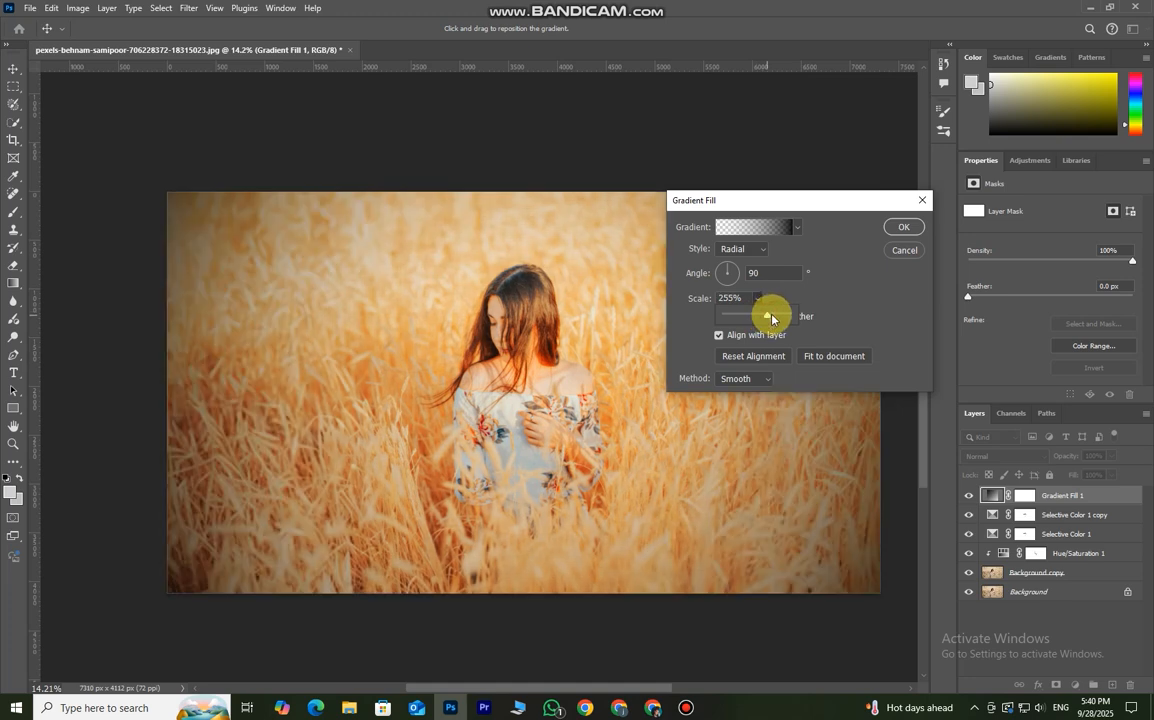
pyautogui.click(902, 228)
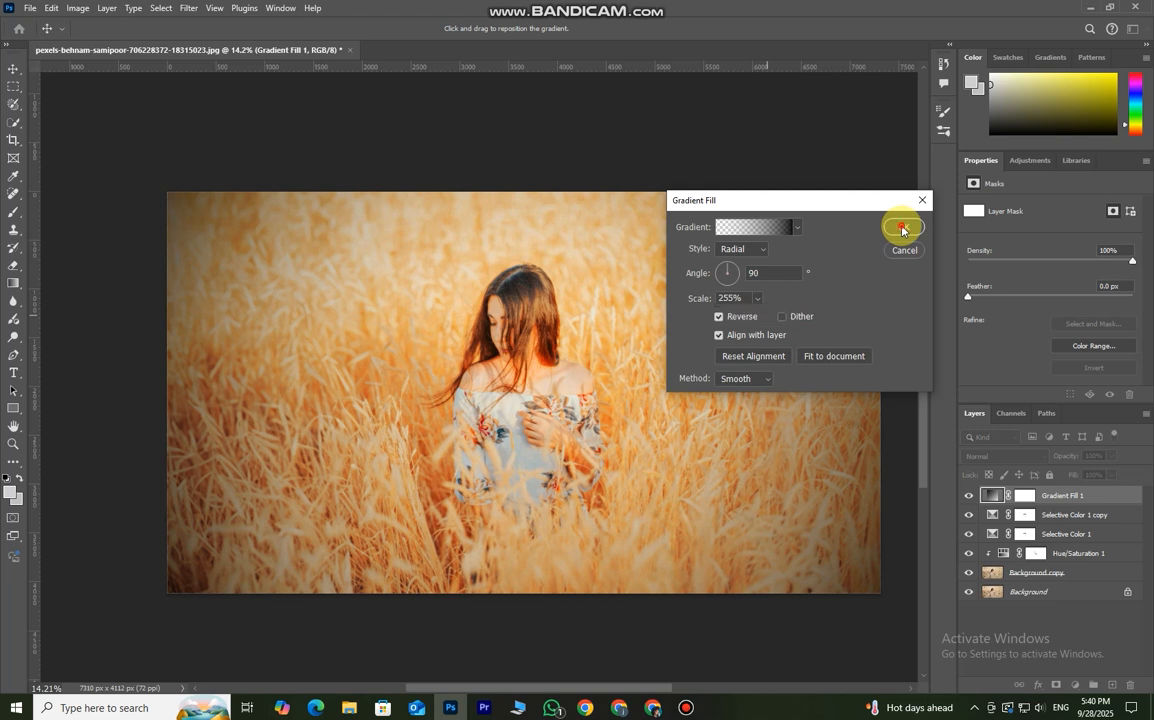
# - Review the gradient fill's settings and compare the photo with the vignette hidden and shown
pyautogui.scroll(-3, 700, 476)
pyautogui.scroll(1, 700, 476)
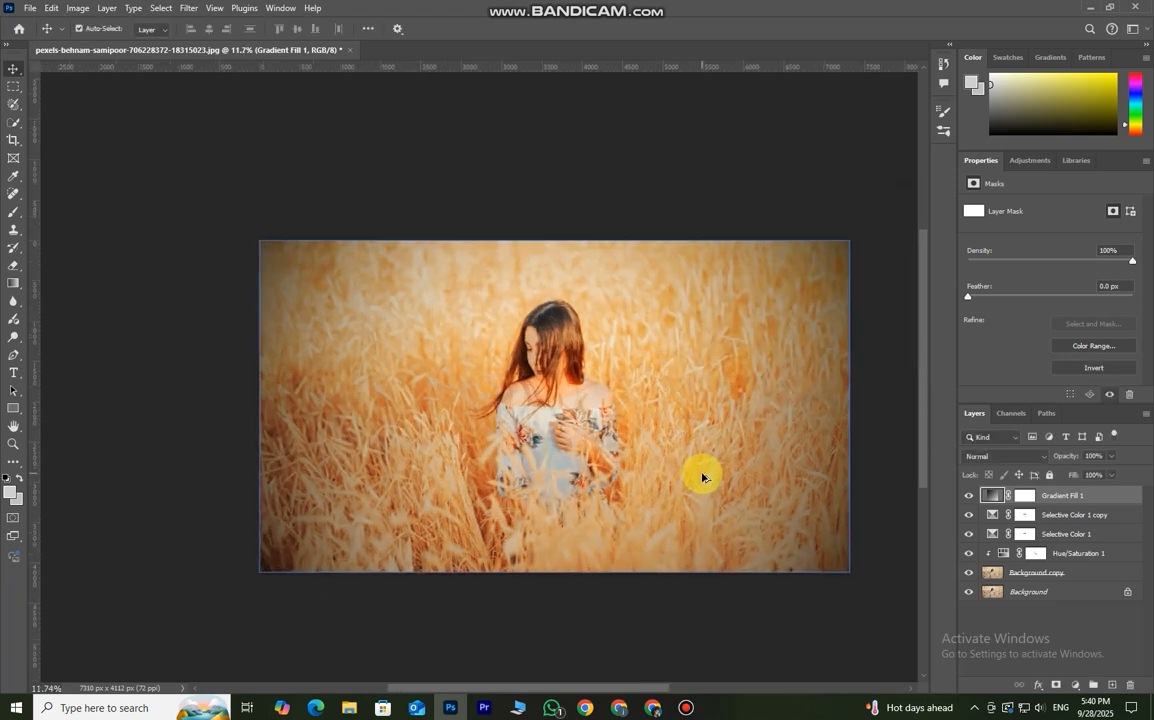
pyautogui.scroll(1, 702, 477)
pyautogui.doubleClick(994, 495)
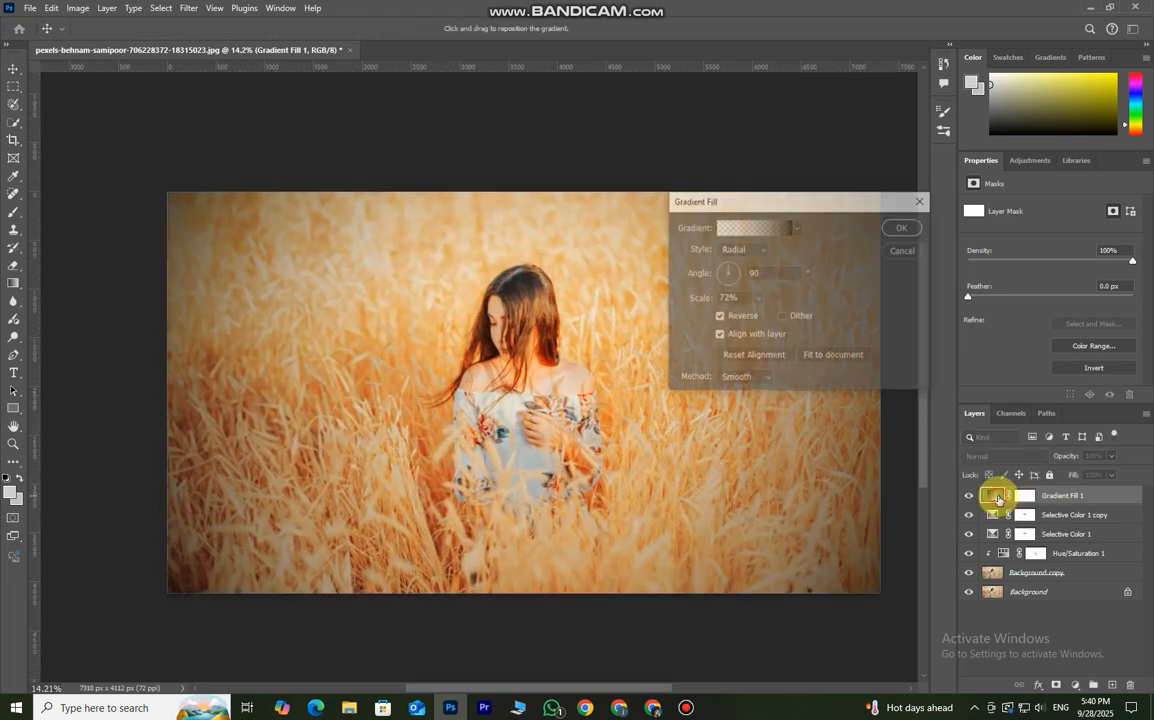
pyautogui.click(900, 227)
pyautogui.click(967, 496)
pyautogui.click(967, 496)
# - Add a Color Lookup adjustment layer above the gradient fill using the 3D LUT Kodak 5218 Kodak 2395 (by Adobe).cube
pyautogui.click(1076, 516)
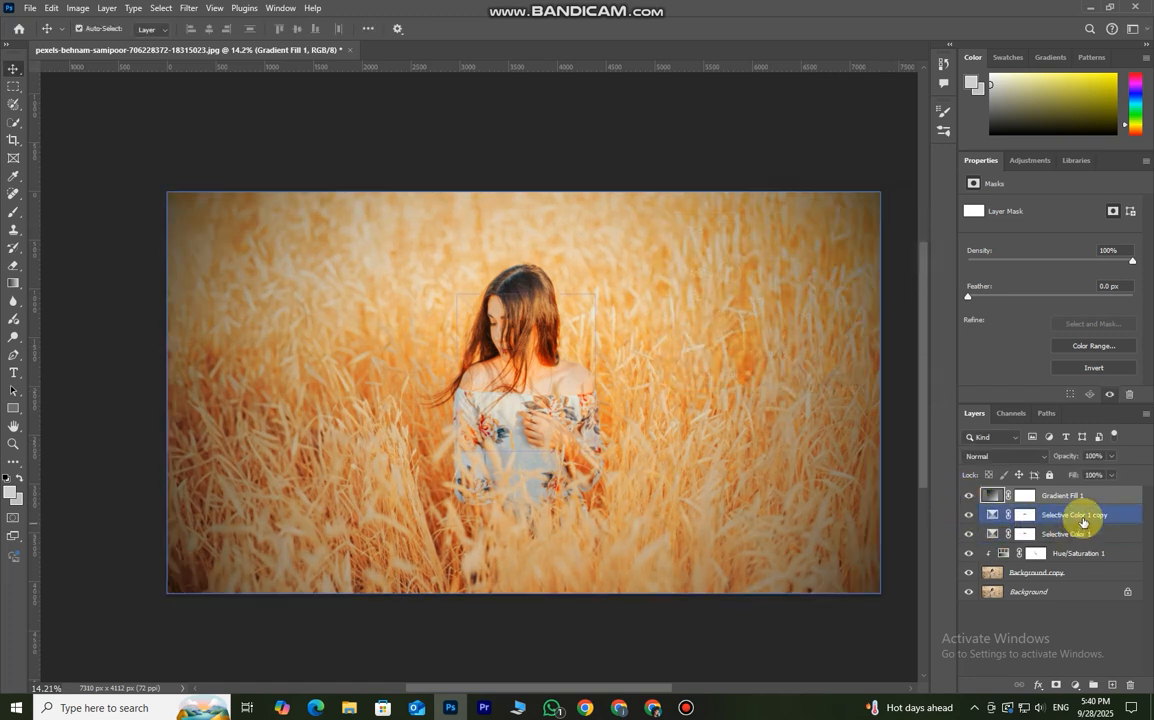
pyautogui.click(1075, 686)
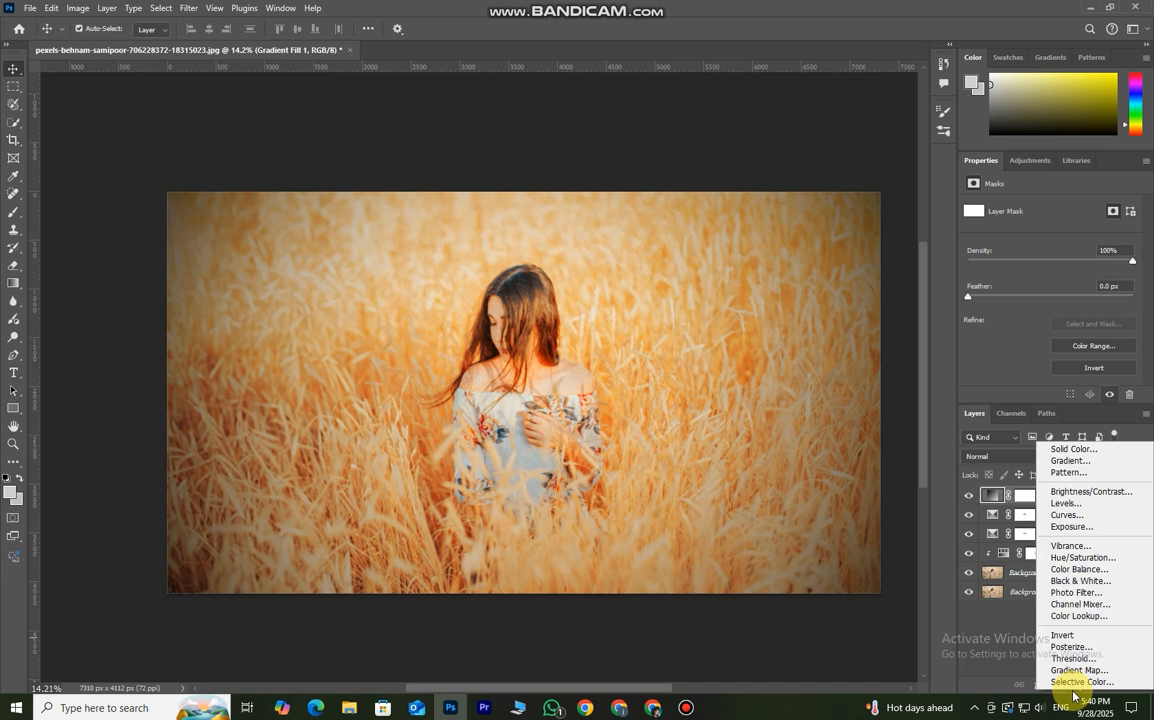
pyautogui.click(1075, 616)
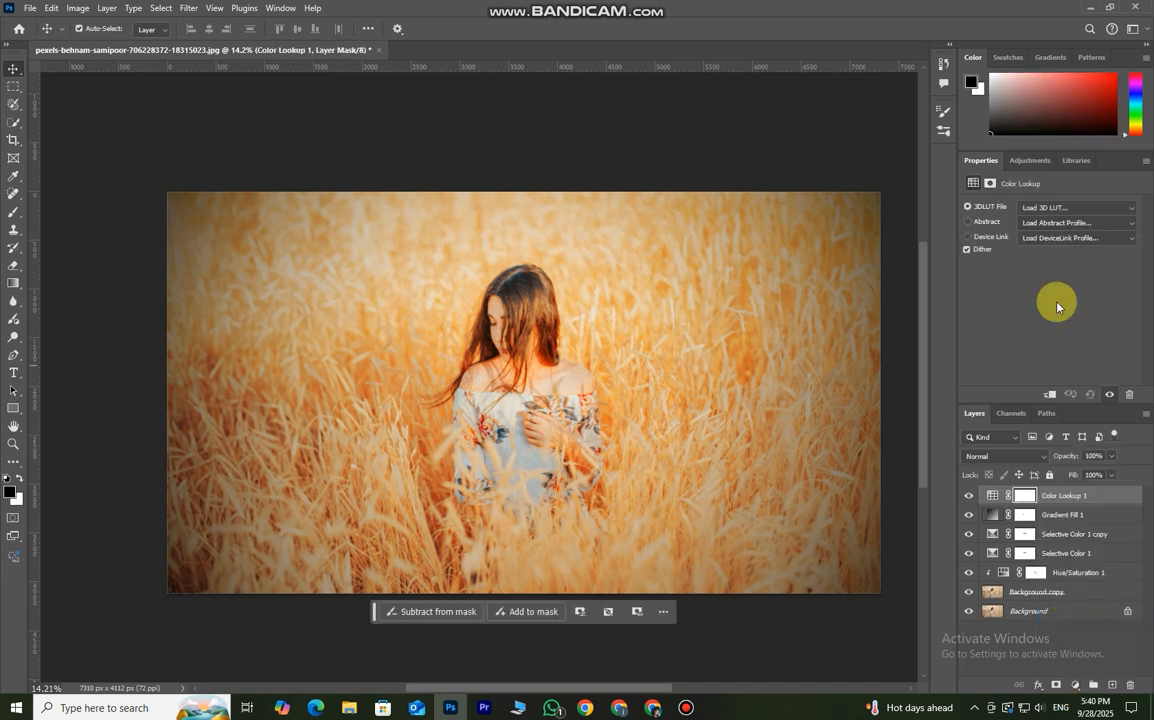
pyautogui.click(1078, 210)
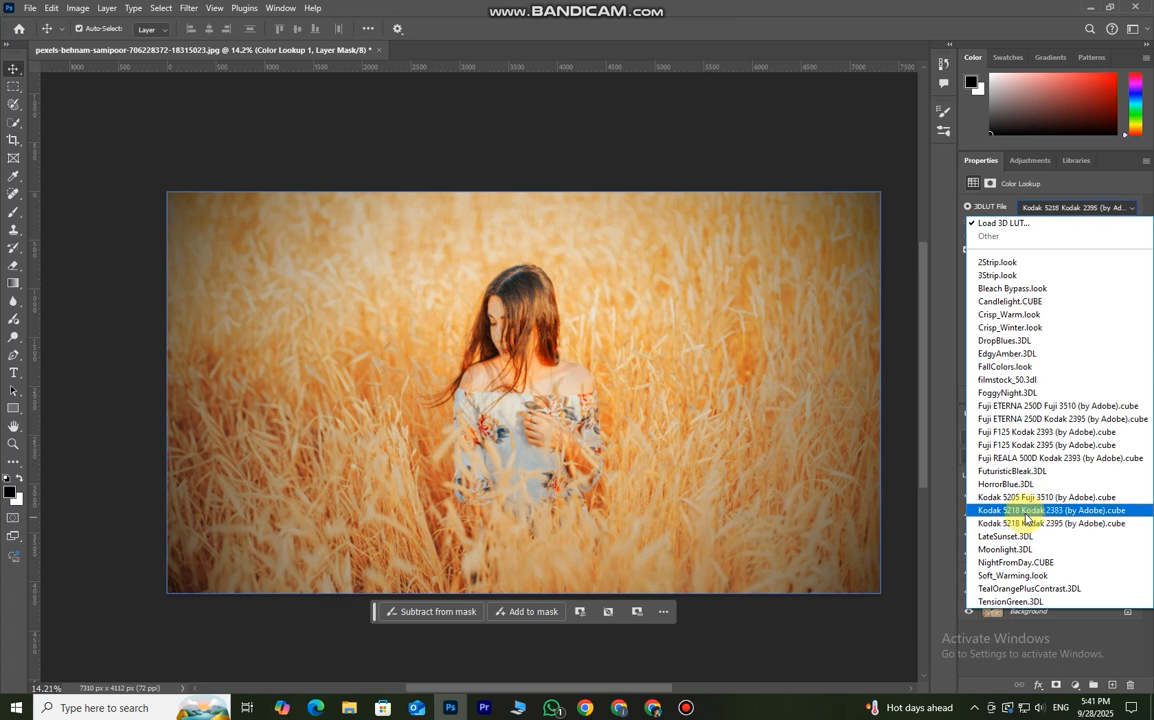
pyautogui.click(1025, 515)
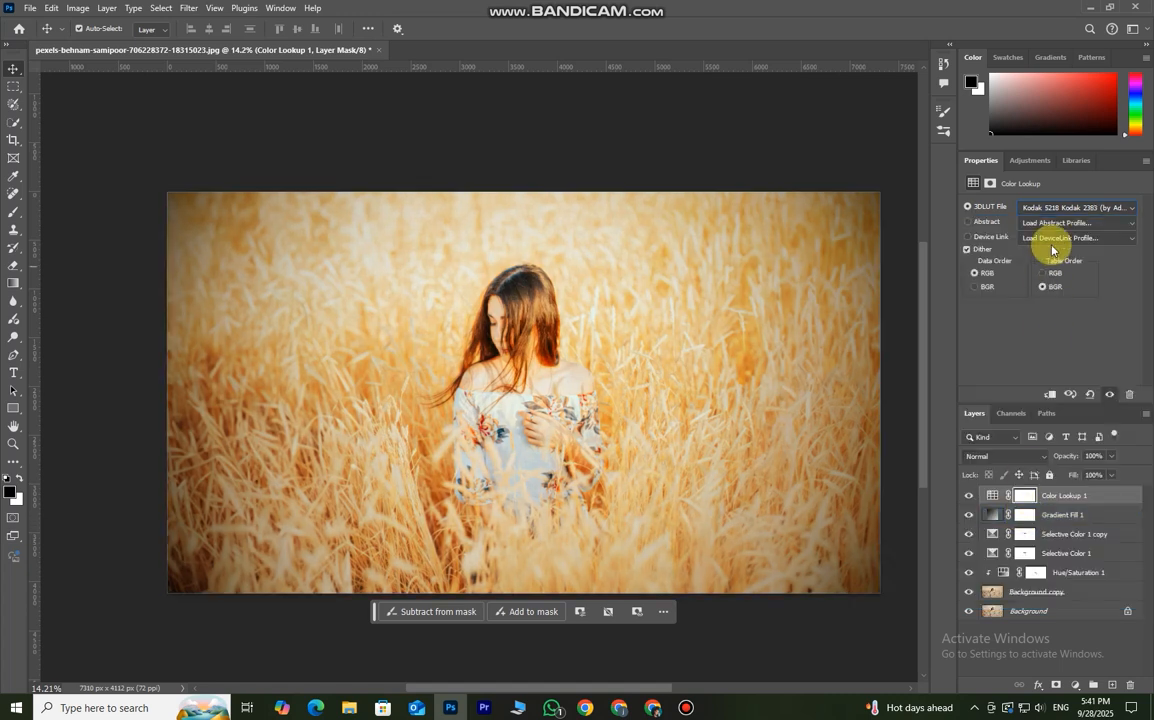
pyautogui.click(1058, 208)
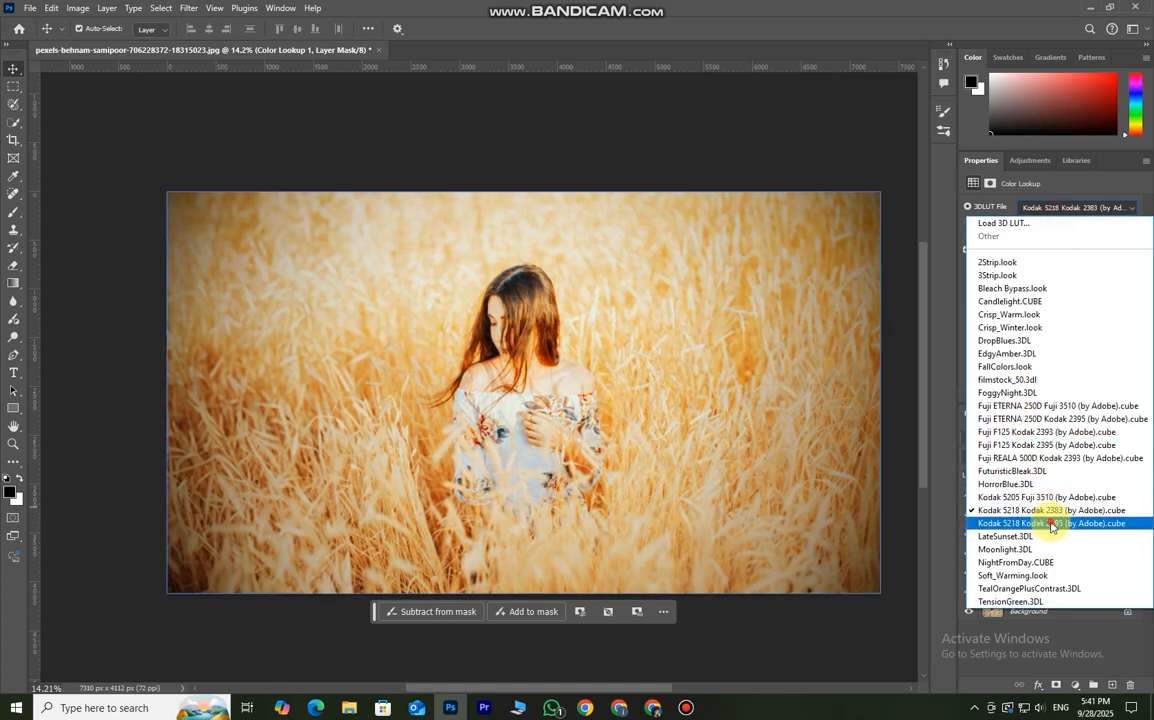
pyautogui.click(1051, 524)
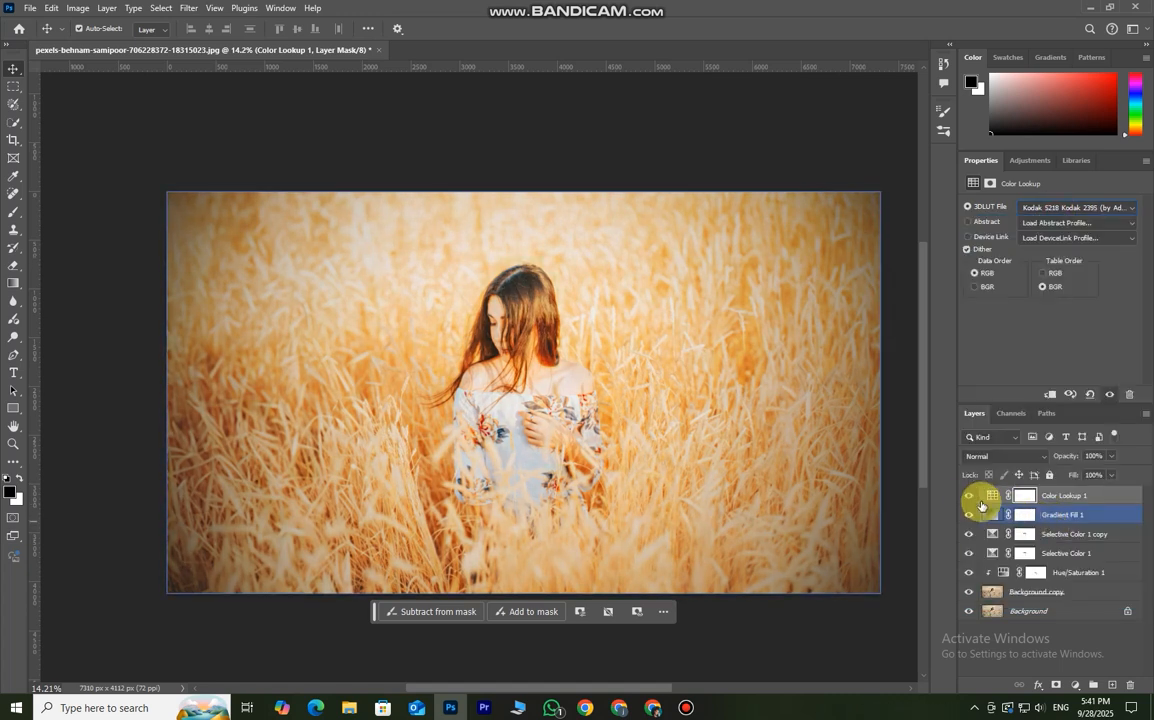
# - Lower the Color Lookup layer's opacity to 20% and compare the photo with the layer hidden and shown
pyautogui.click(968, 513)
pyautogui.click(968, 513)
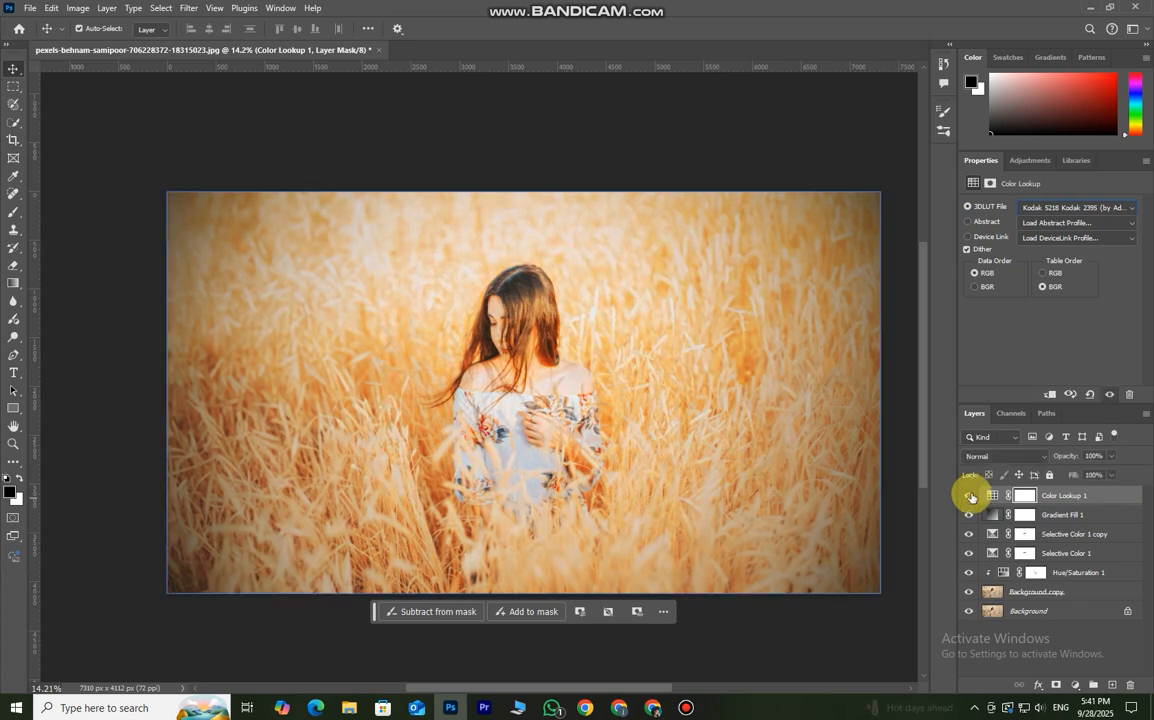
pyautogui.moveTo(1064, 455); pyautogui.dragTo(1017, 470)
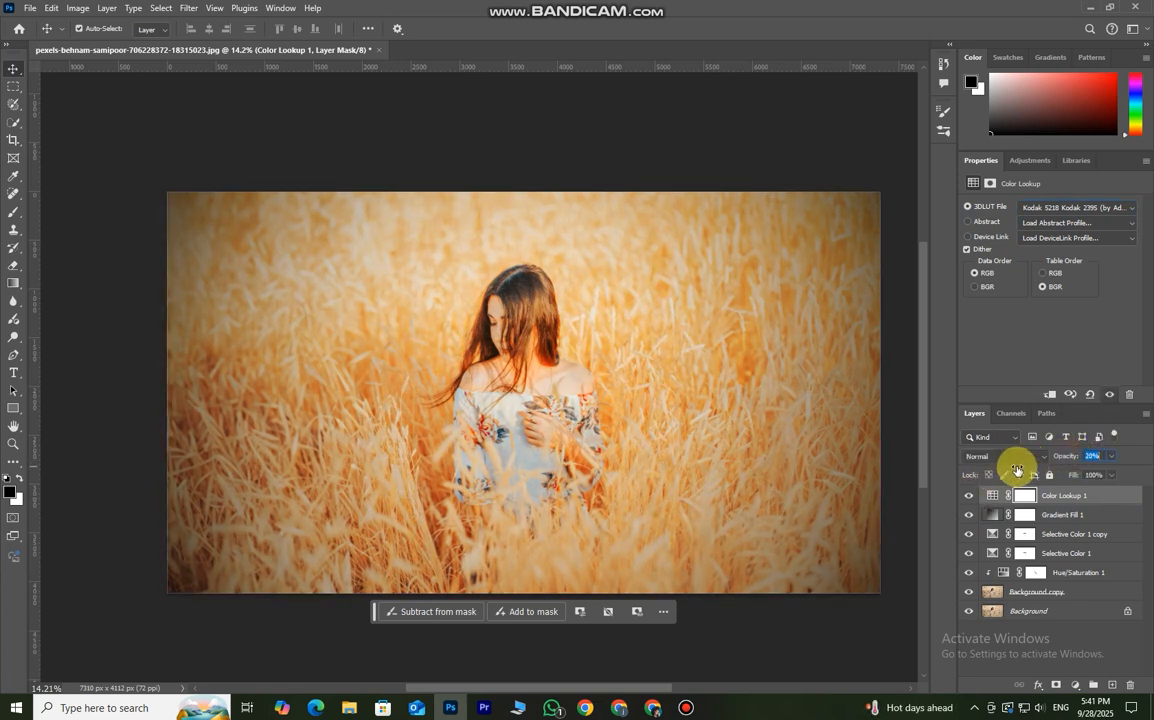
pyautogui.click(968, 495)
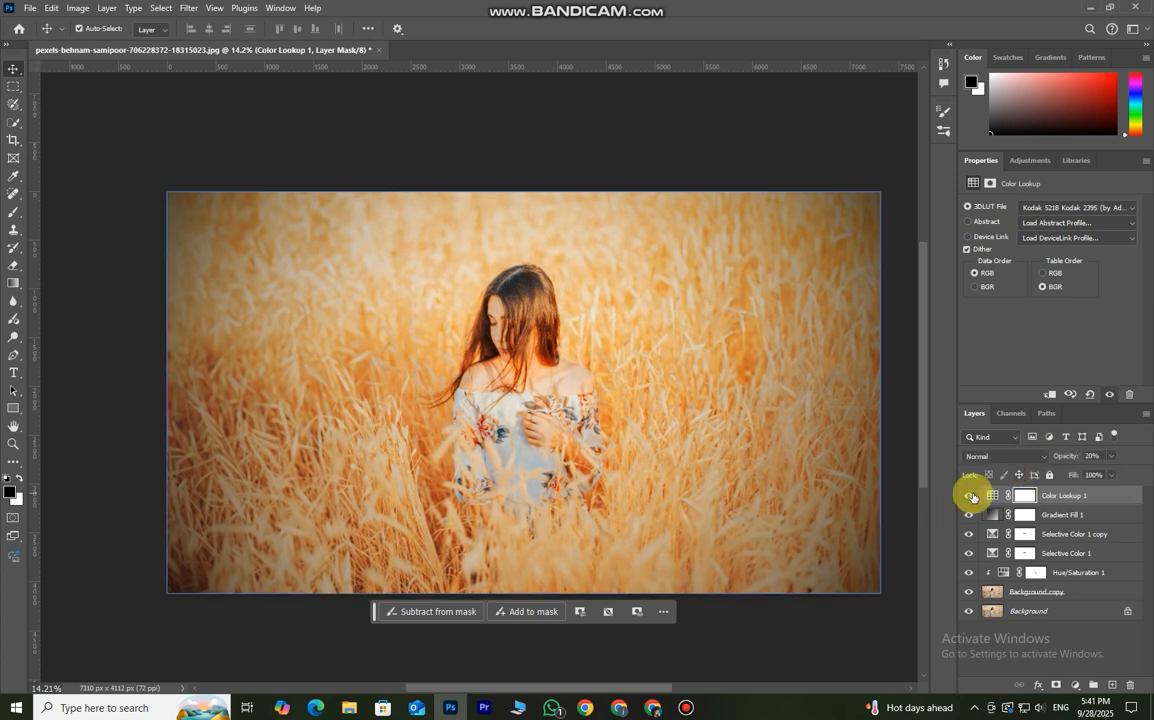
pyautogui.click(962, 495)
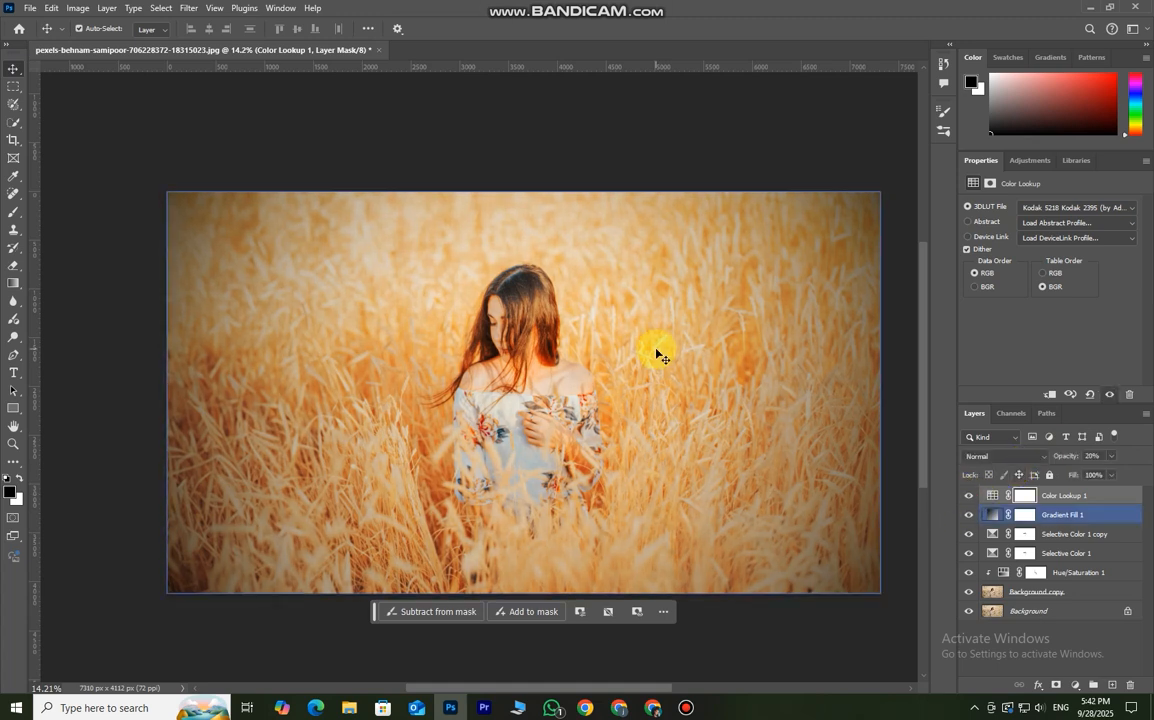
# - Add a Levels adjustment layer above Color Lookup 1 with RGB input levels of 18, 0.93 and 248
pyautogui.click(1106, 497)
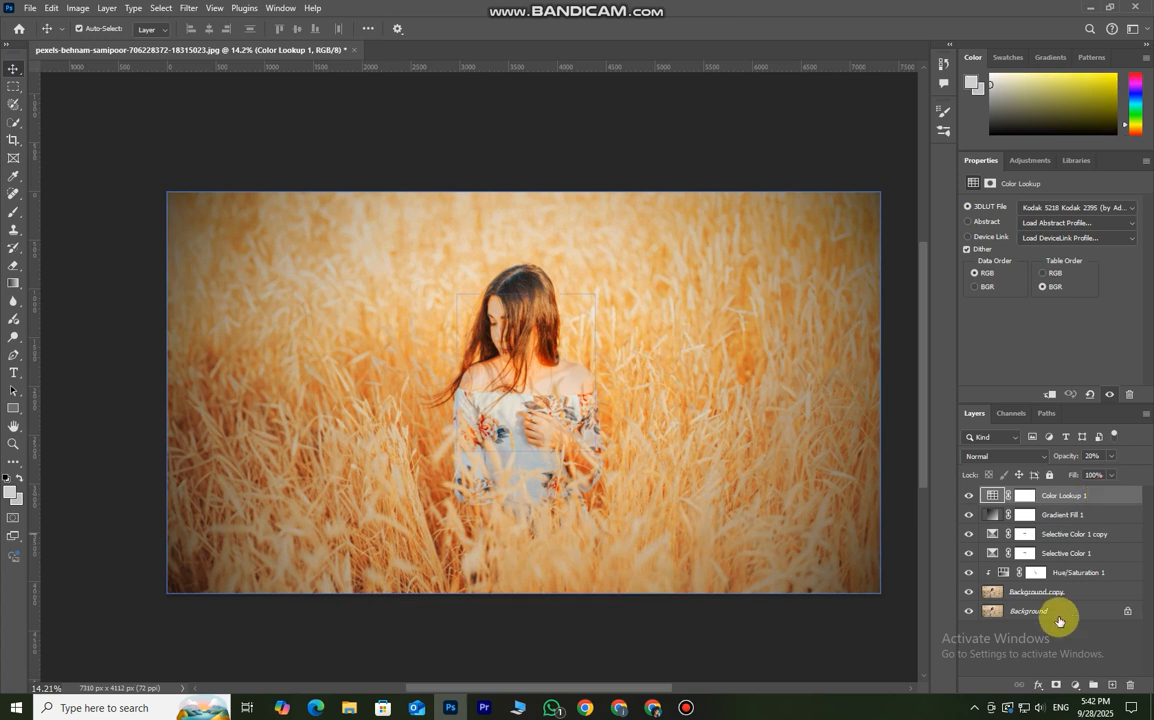
pyautogui.click(1075, 685)
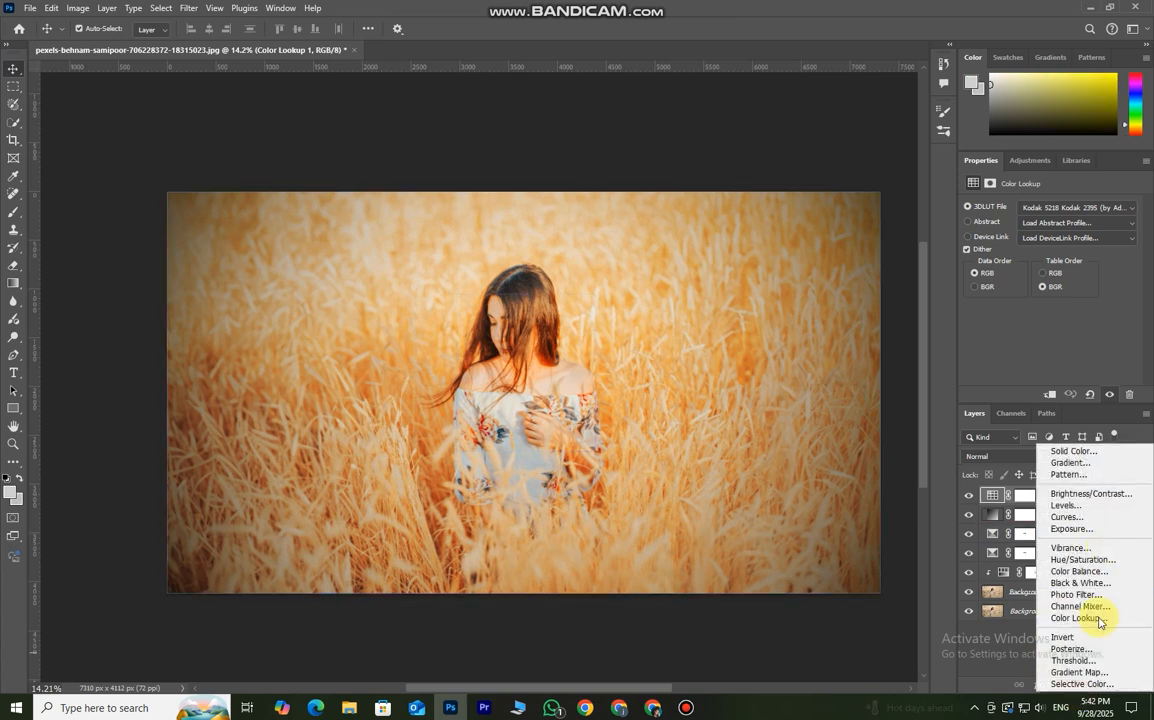
pyautogui.click(1085, 511)
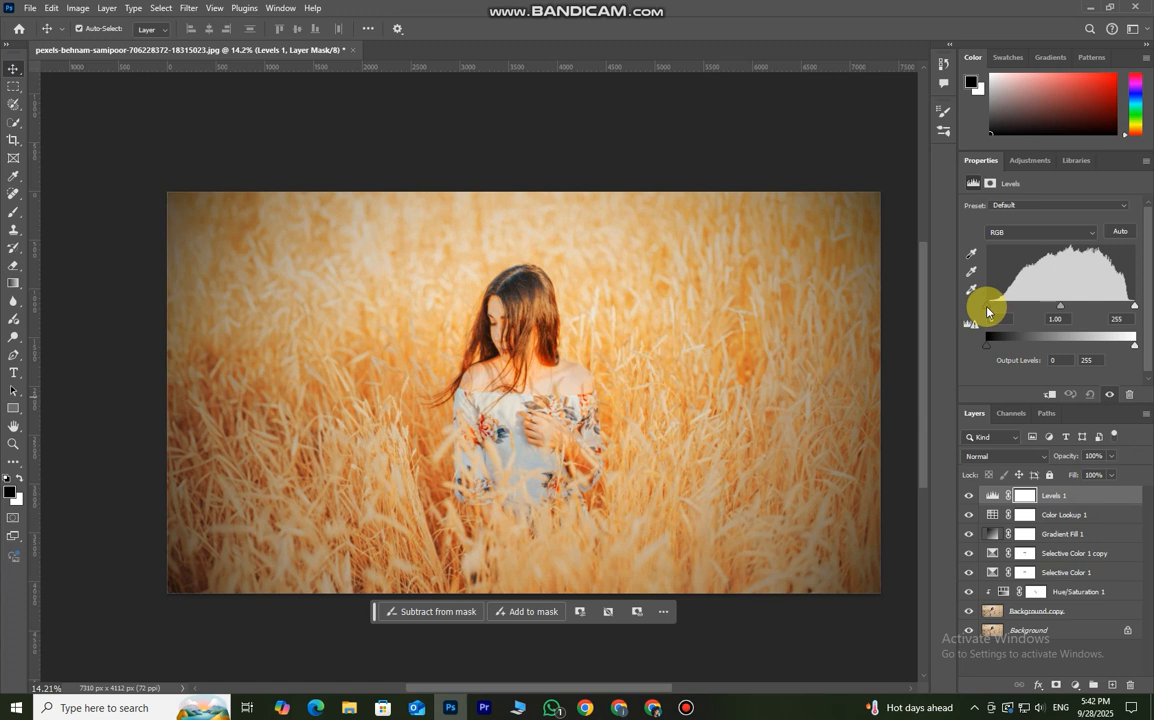
pyautogui.keyDown('alt'); pyautogui.click(987, 308); pyautogui.keyUp('alt')
pyautogui.moveTo(987, 308); pyautogui.dragTo(997, 322)
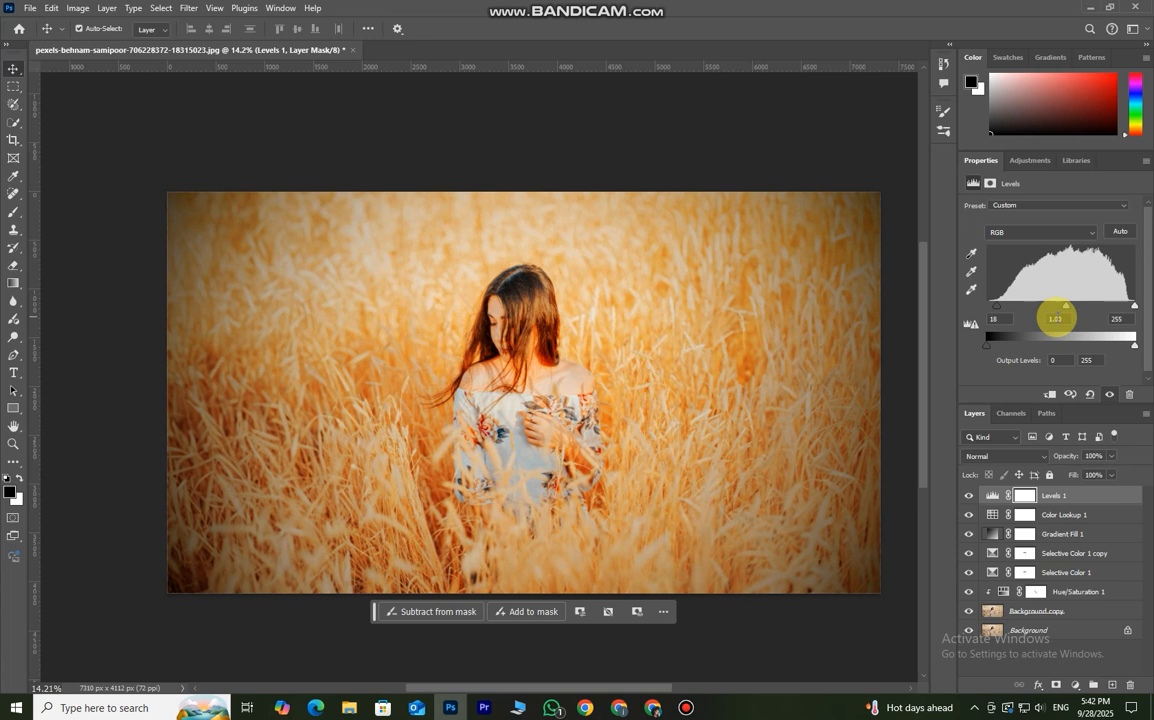
pyautogui.moveTo(1127, 313); pyautogui.dragTo(1070, 314)
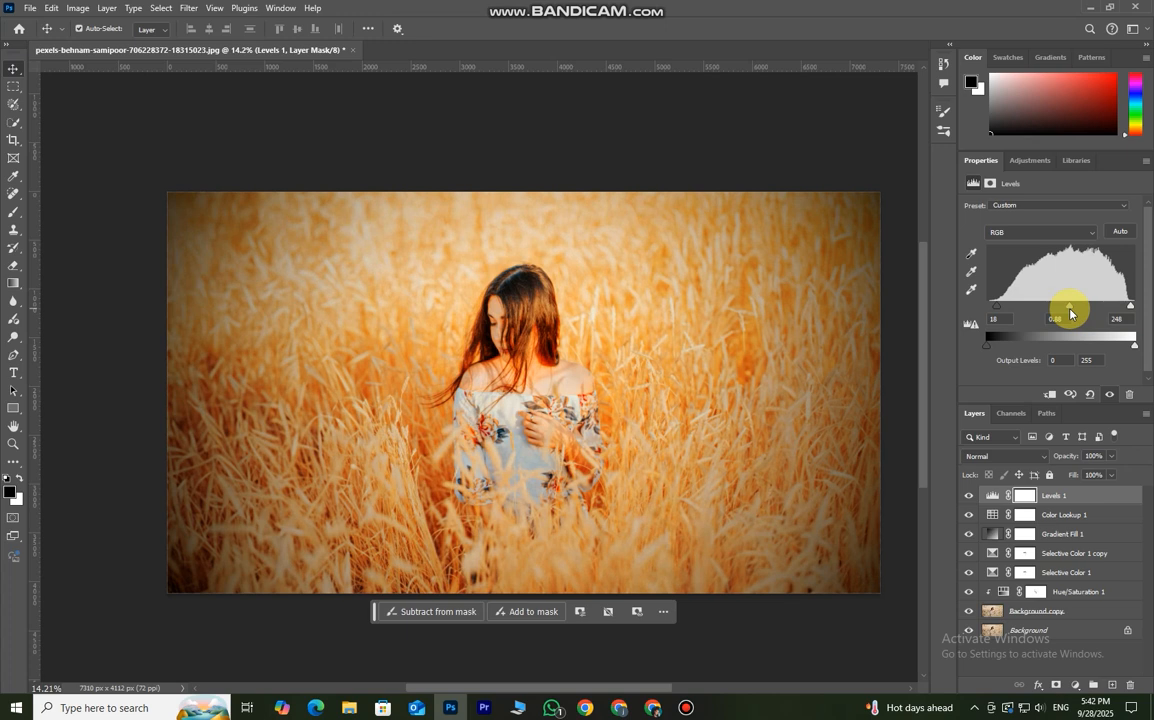
pyautogui.moveTo(1069, 313); pyautogui.dragTo(1067, 313)
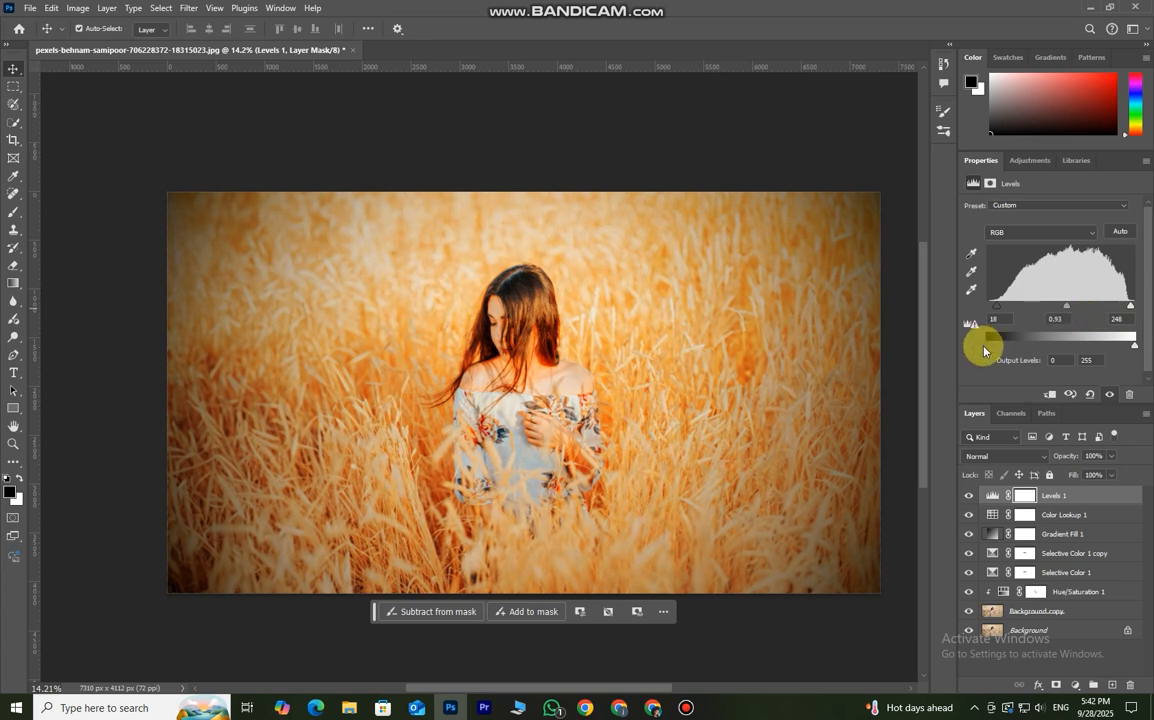
# - Set the Levels layer's output levels to 21 and 229 for a faded look
pyautogui.moveTo(987, 353); pyautogui.dragTo(1003, 358)
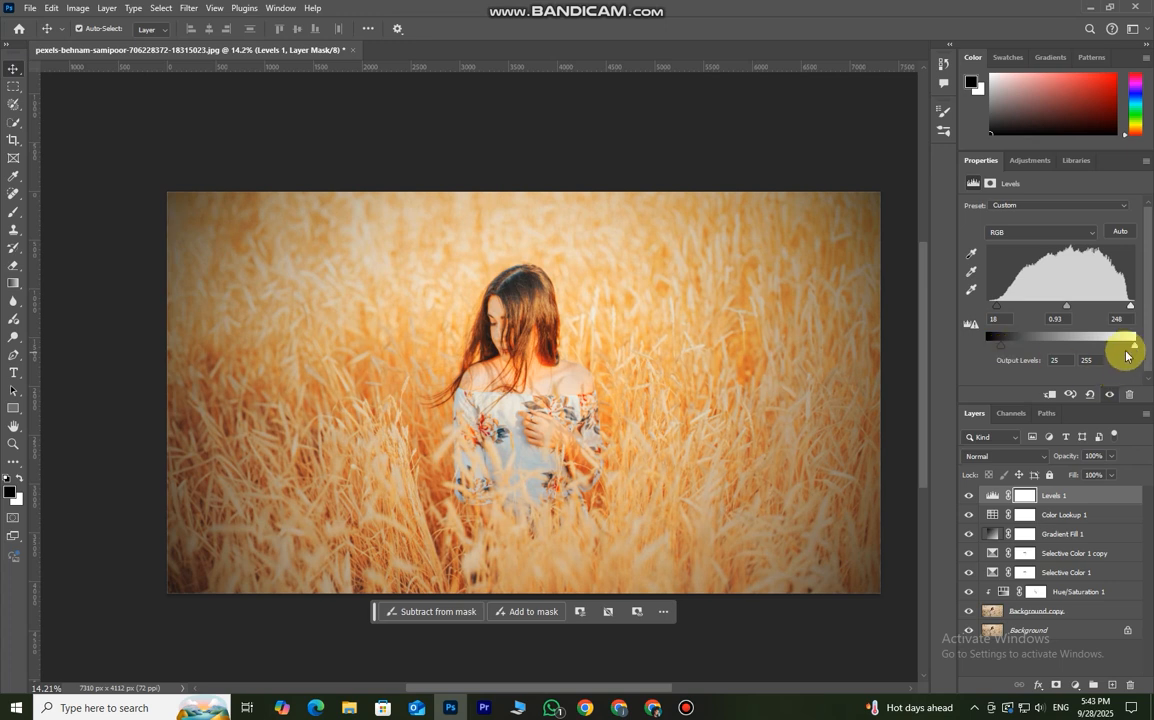
pyautogui.moveTo(1126, 348)
pyautogui.mouseDown()
pyautogui.moveTo(1106, 355)
pyautogui.moveTo(1119, 358)
pyautogui.mouseUp()
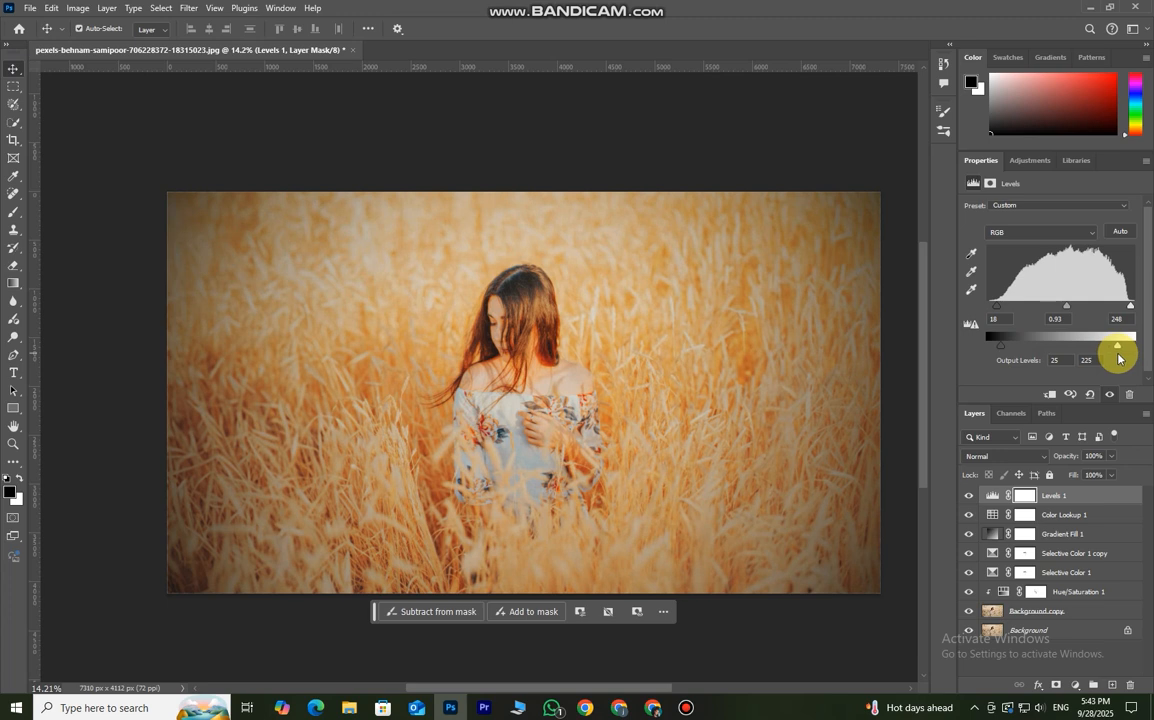
pyautogui.moveTo(1000, 345); pyautogui.dragTo(989, 358)
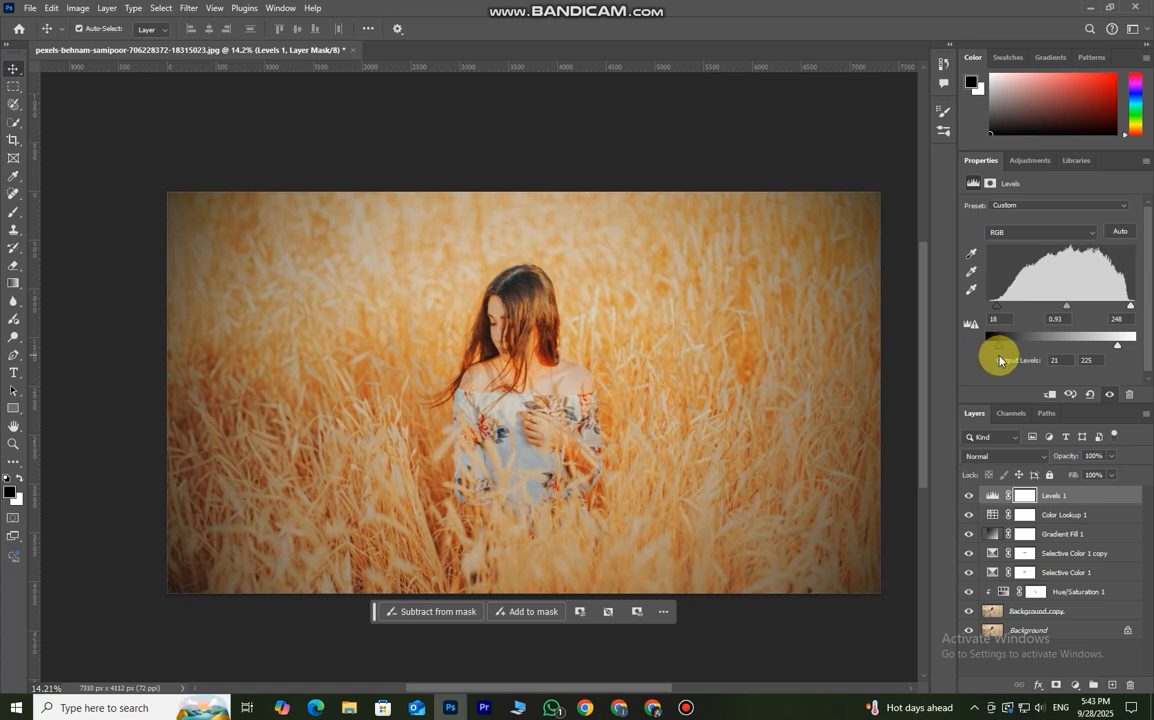
pyautogui.moveTo(1117, 345)
pyautogui.mouseDown()
pyautogui.moveTo(1126, 340)
pyautogui.moveTo(1120, 355)
pyautogui.mouseUp()
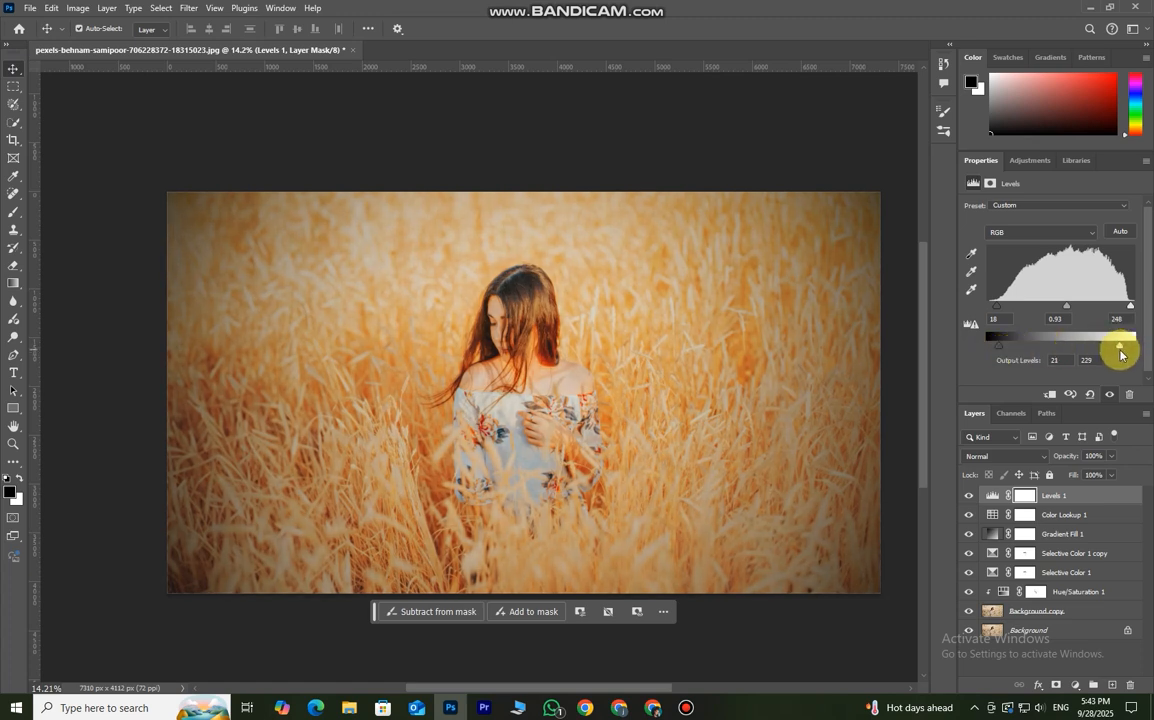
# - Compare the photo with the Levels layer hidden and shown
pyautogui.click(968, 496)
pyautogui.click(968, 496)
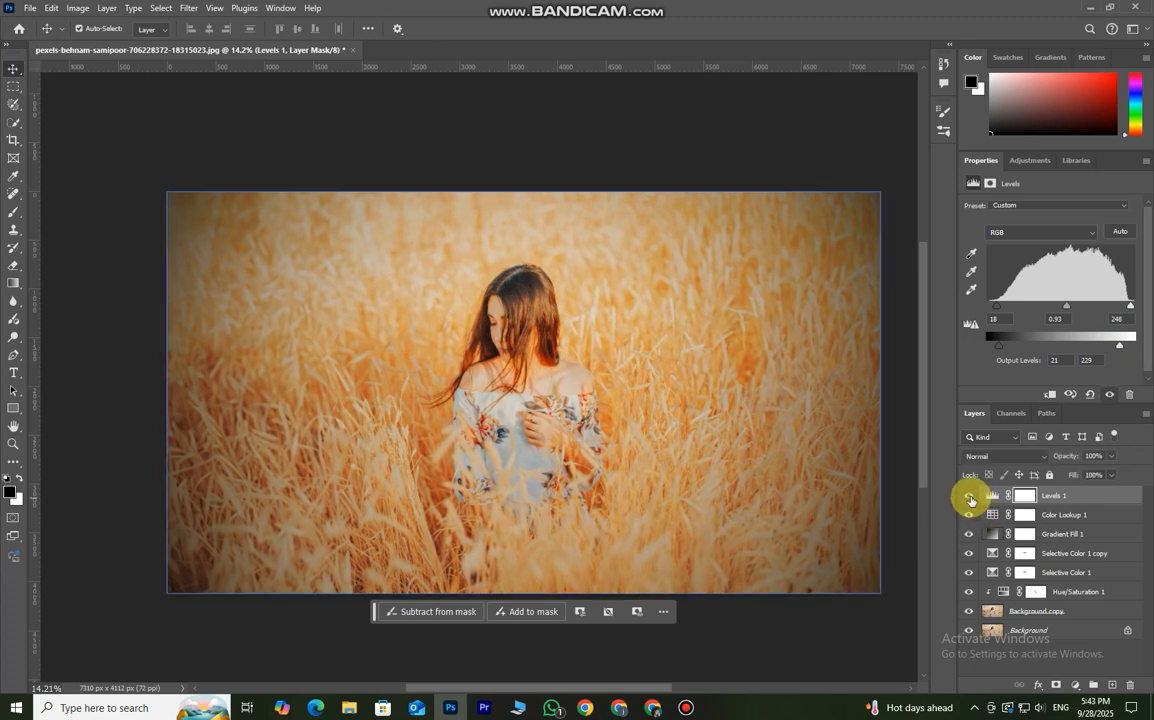
pyautogui.scroll(-1, 656, 314)
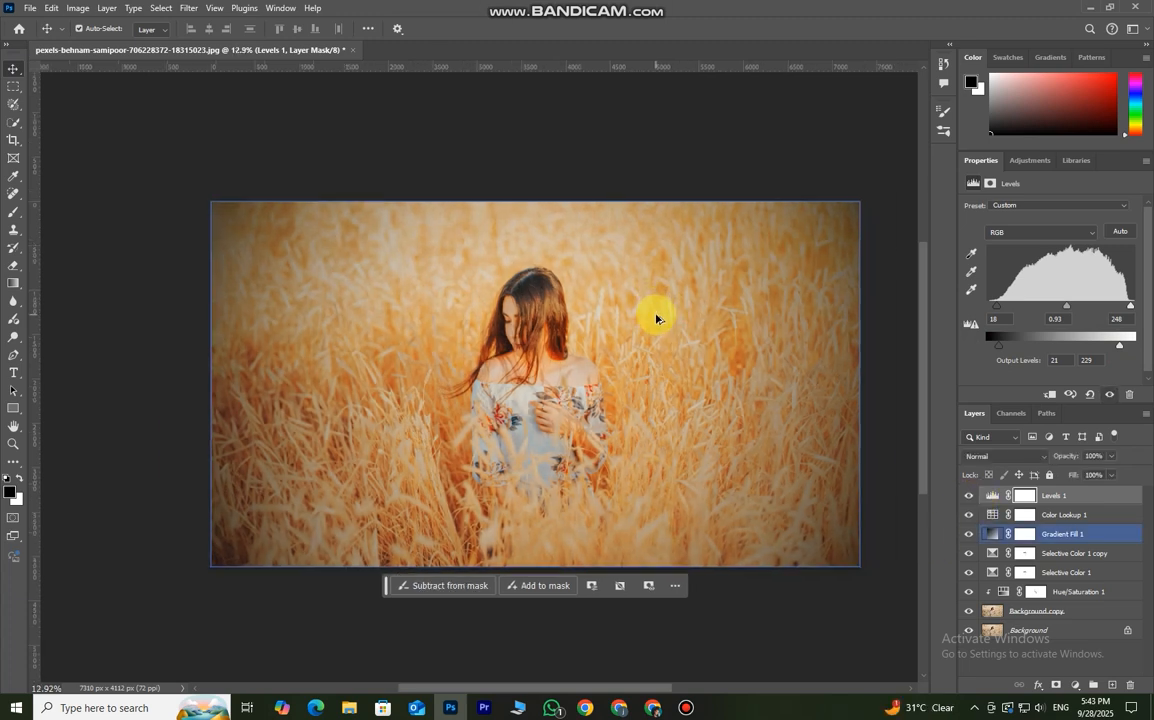
pyautogui.scroll(3, 656, 320)
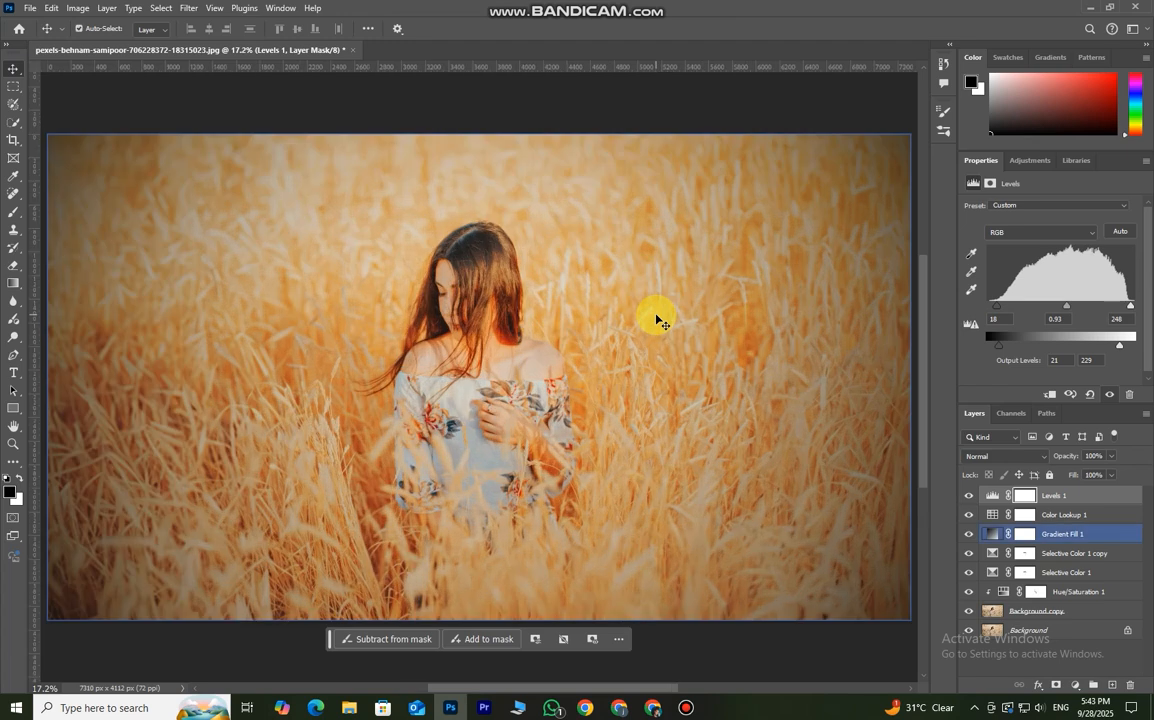
# - Group all layers from Levels 1 down to Background copy, leaving the original Background outside the group
pyautogui.click(1105, 534)
pyautogui.click(1107, 497)
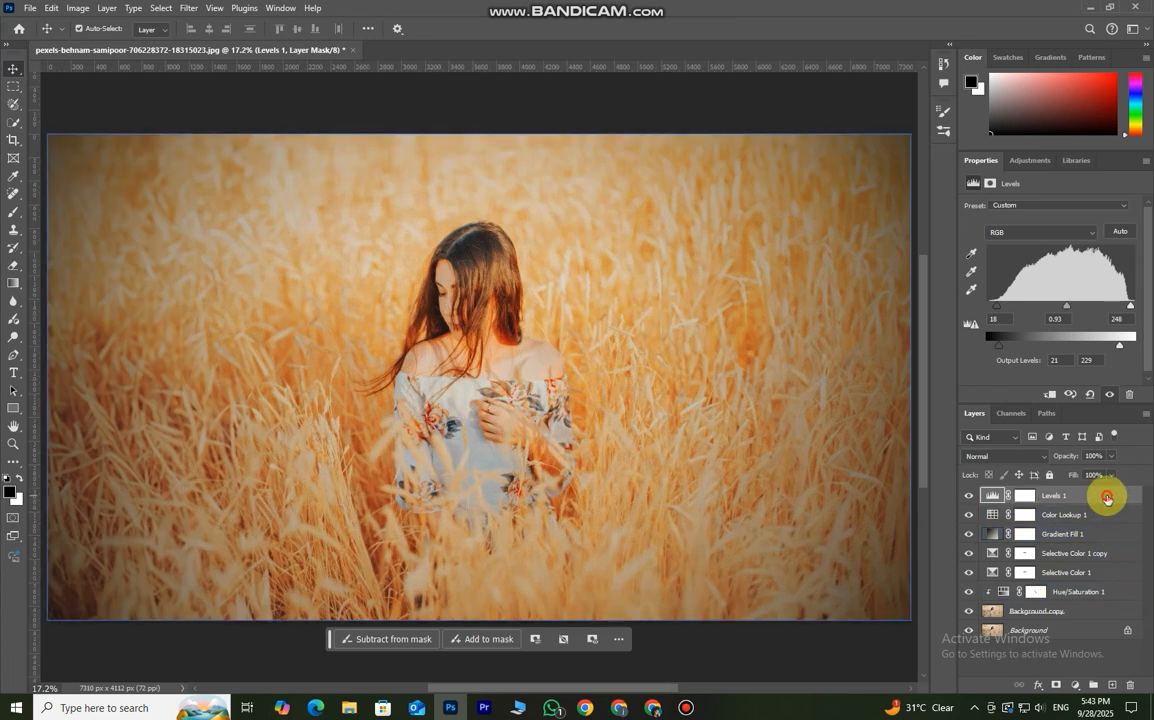
pyautogui.keyDown('shift'); pyautogui.click(1100, 592); pyautogui.keyUp('shift')
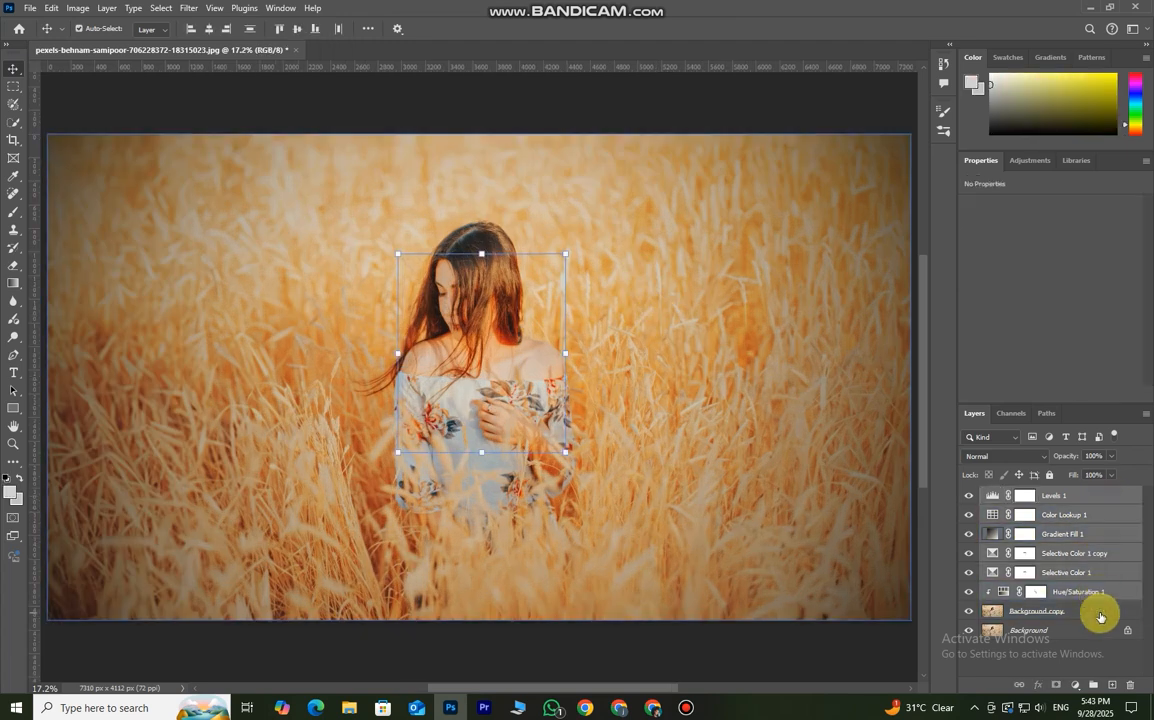
pyautogui.keyDown('shift'); pyautogui.click(1100, 611); pyautogui.keyUp('shift')
pyautogui.hotkey('ctrl', 'g')
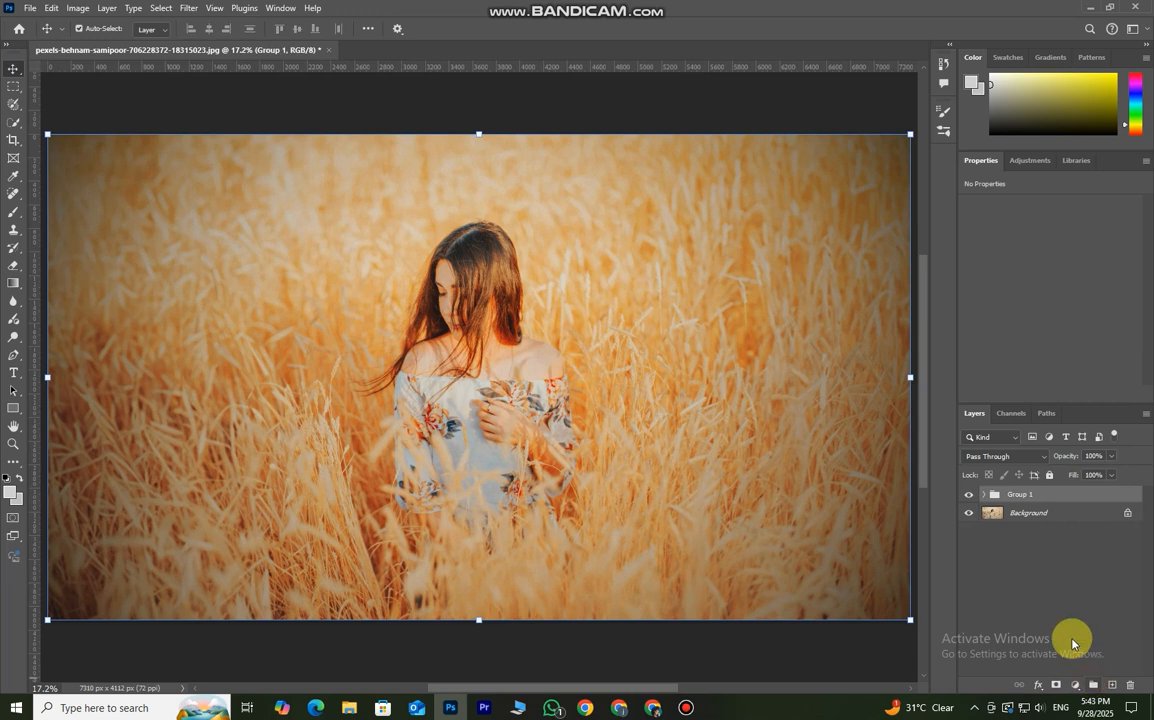
# - Compare the original photo with the graded version by repeatedly hiding and showing the layer group
pyautogui.click(970, 494)
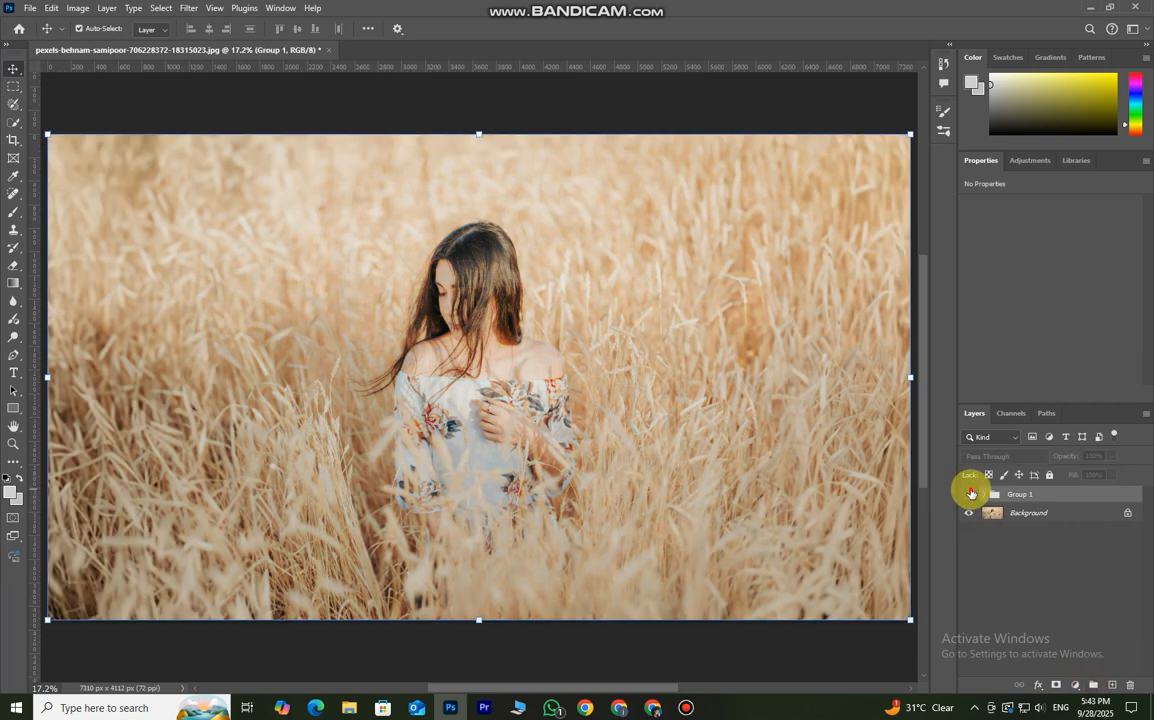
pyautogui.click(970, 494)
pyautogui.scroll(-2, 550, 472)
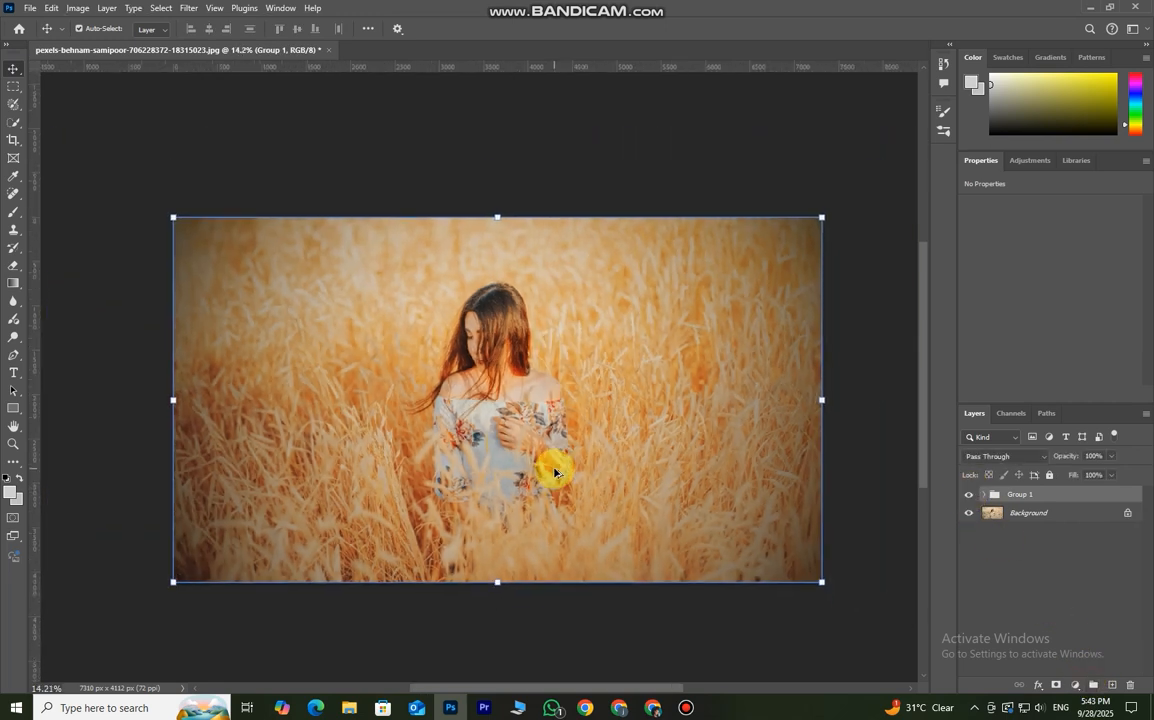
pyautogui.scroll(1, 549, 471)
pyautogui.click(968, 495)
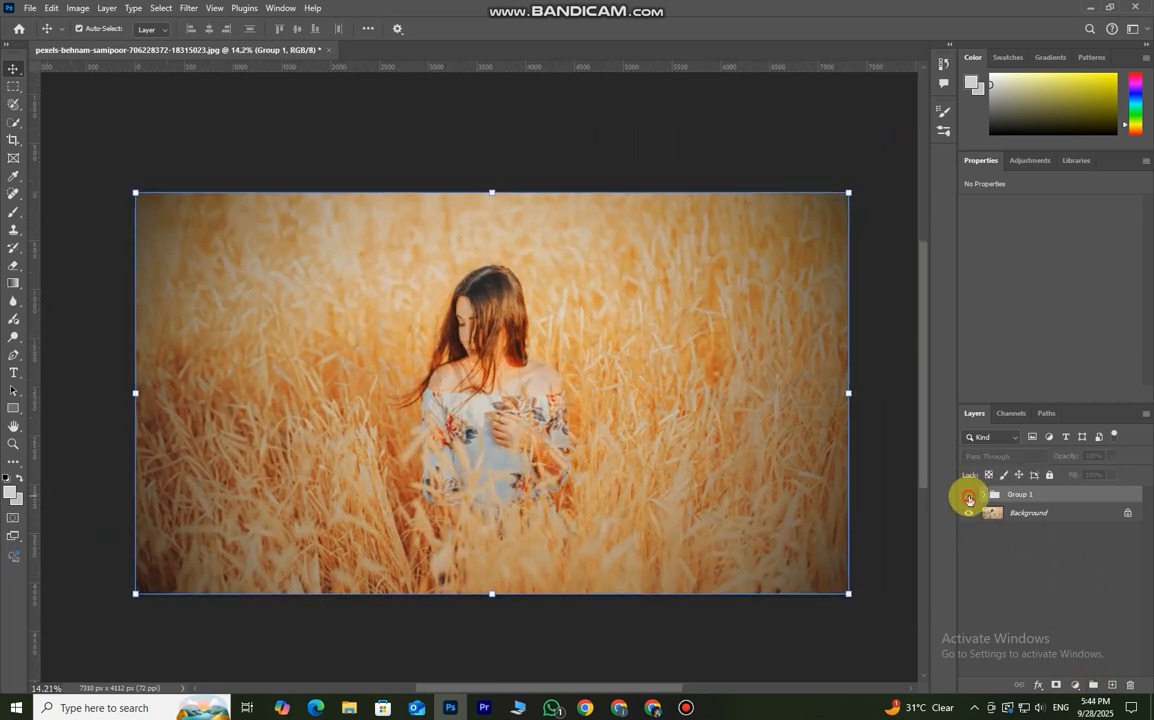
pyautogui.click(968, 496)
pyautogui.click(968, 497)
pyautogui.click(968, 497)
pyautogui.click(968, 497)
pyautogui.click(968, 497)
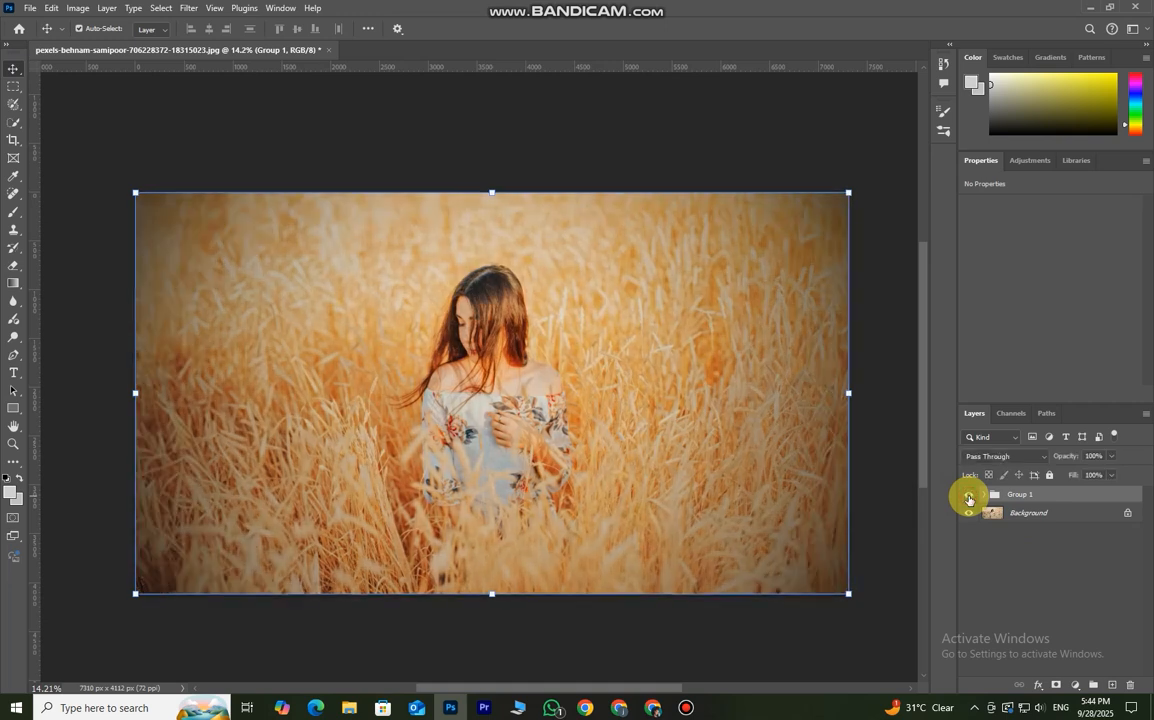
pyautogui.click(968, 497)
pyautogui.click(968, 497)
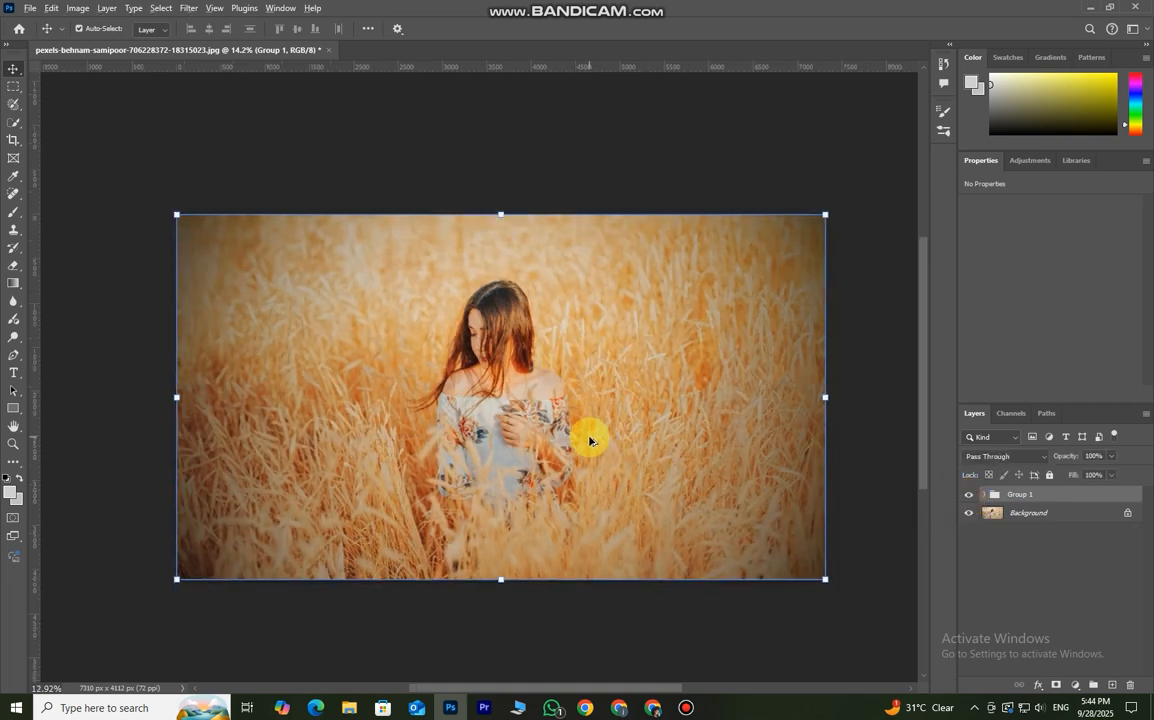